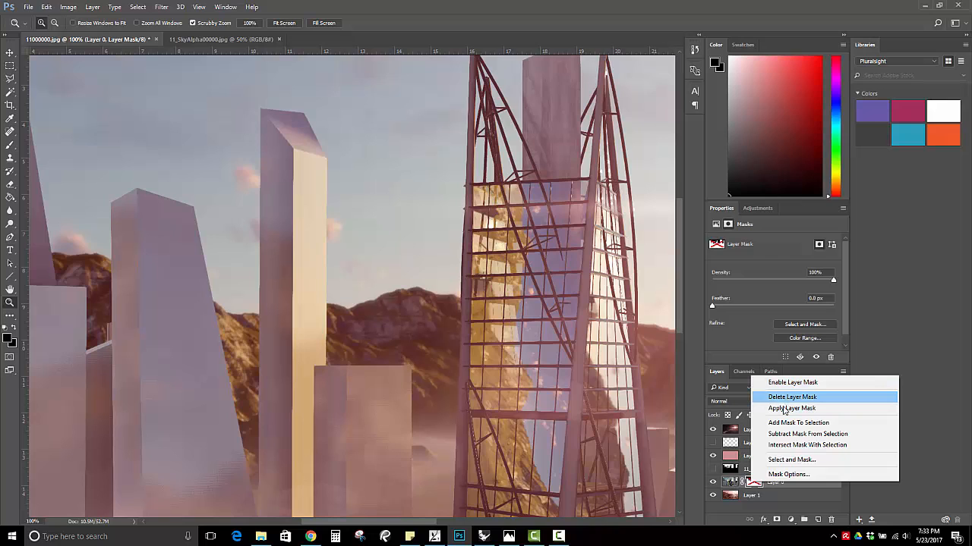
Enable Layer 0's layer mask so the replacement sky shows behind the towers
{"action": "left_click", "coordinate": [793, 383]}
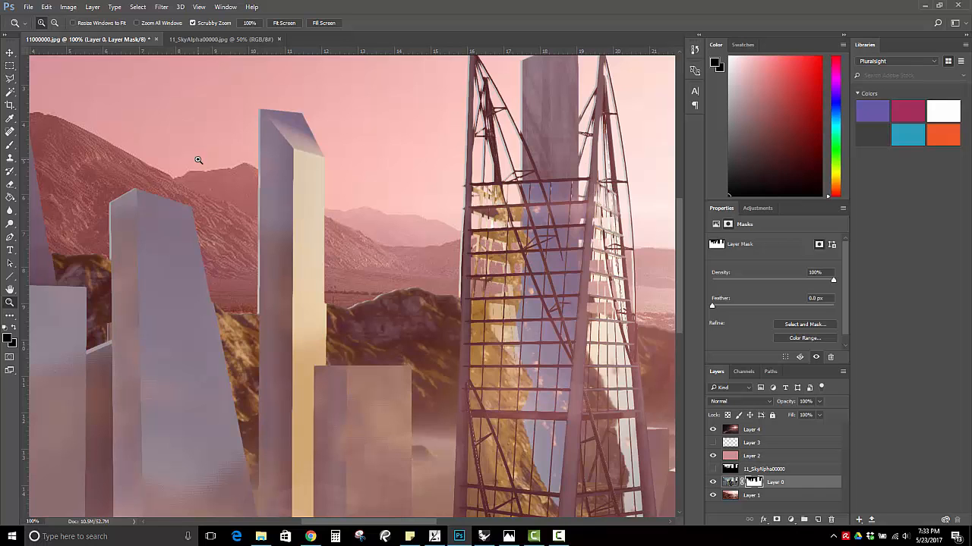
{"action": "left_click", "coordinate": [201, 162], "text": "alt"}
{"action": "left_click", "coordinate": [262, 209], "text": "alt"}
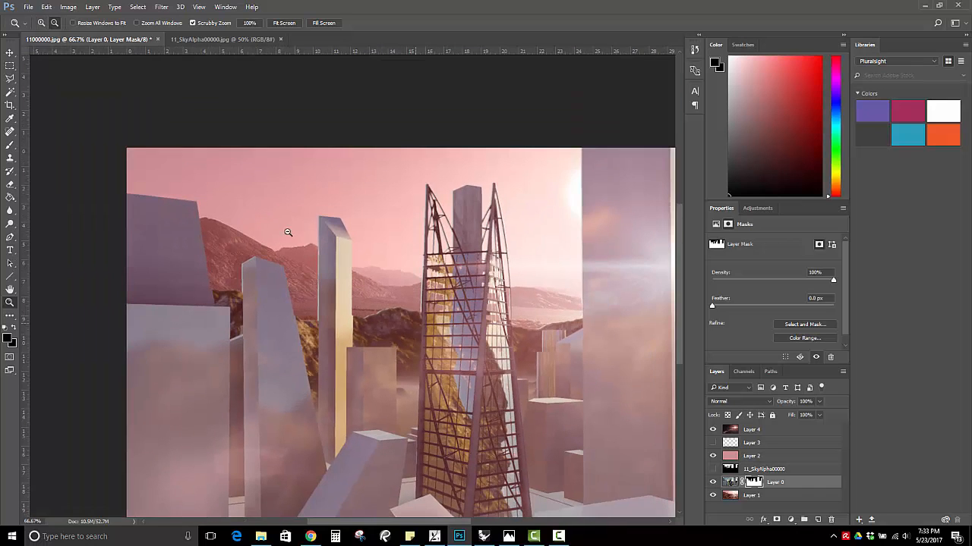
{"action": "left_click", "coordinate": [373, 252], "text": "alt"}
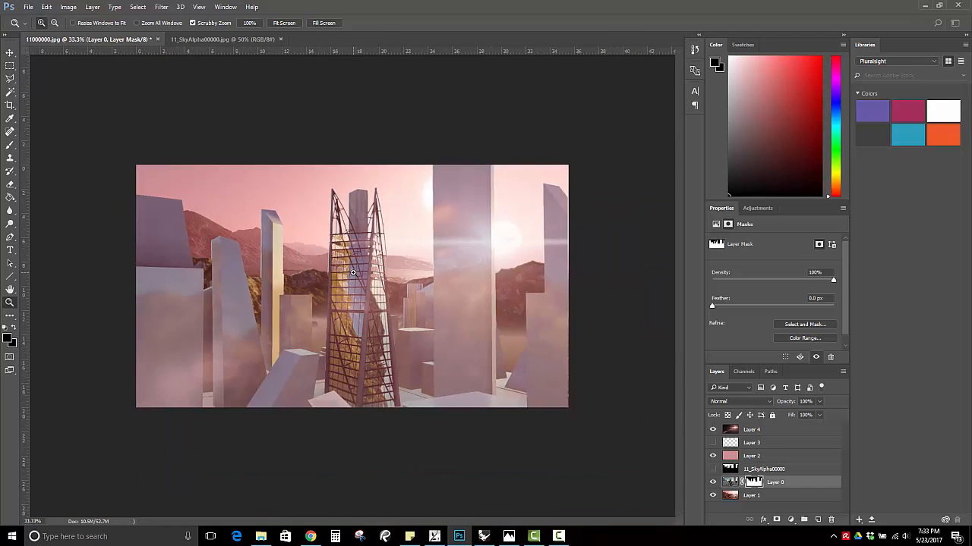
{"action": "left_click", "coordinate": [353, 272]}
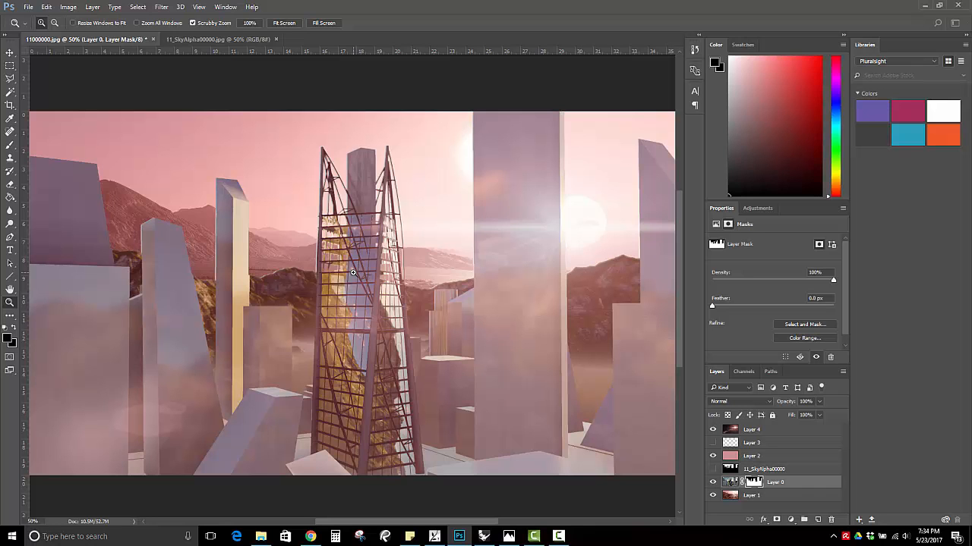
Examine the masked edges of the lattice tower and skyline against the pink mountain background
{"action": "left_click", "coordinate": [331, 233]}
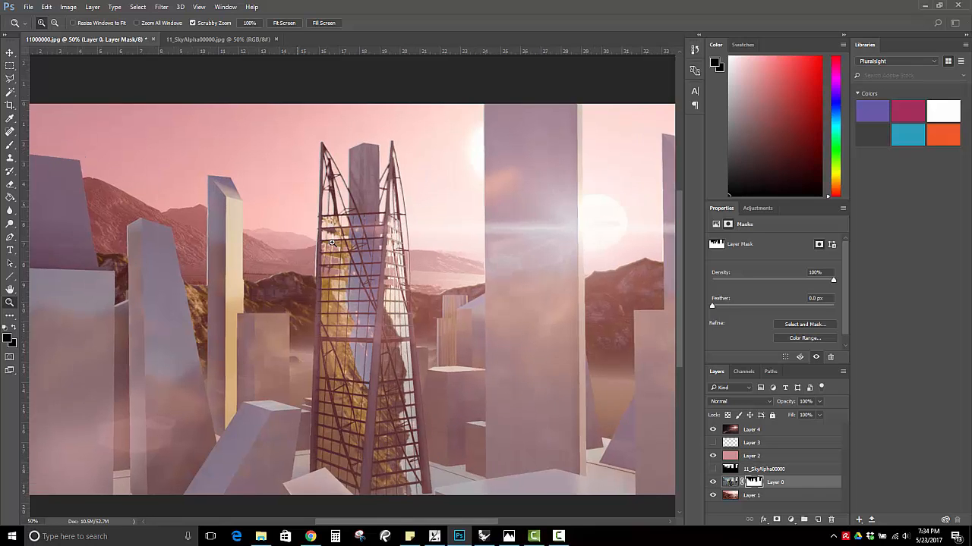
{"action": "left_click", "coordinate": [331, 234]}
{"action": "left_click", "coordinate": [331, 235]}
{"action": "left_click", "coordinate": [340, 285], "text": "alt"}
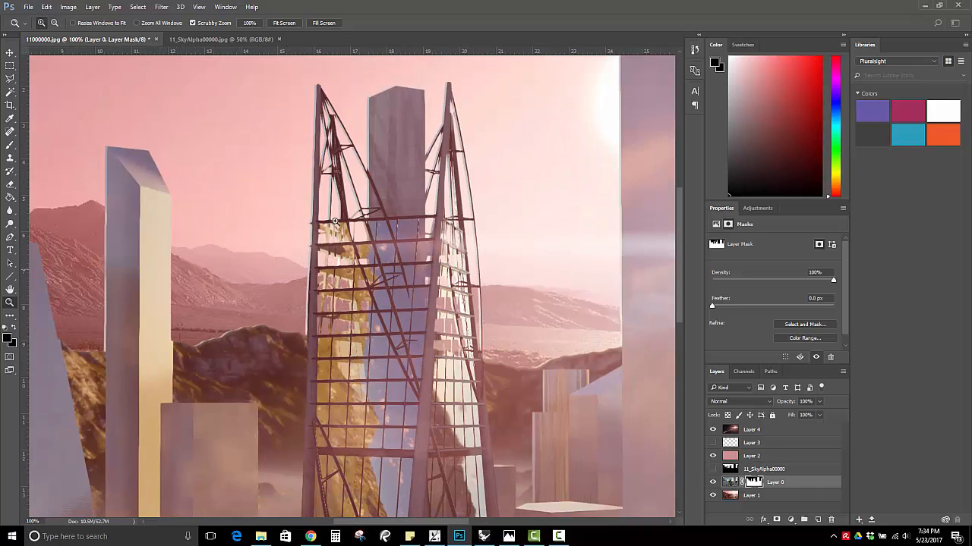
{"action": "left_click", "coordinate": [360, 273], "text": "alt"}
{"action": "left_click", "coordinate": [360, 274], "text": "alt"}
{"action": "left_click", "coordinate": [362, 281], "text": "alt"}
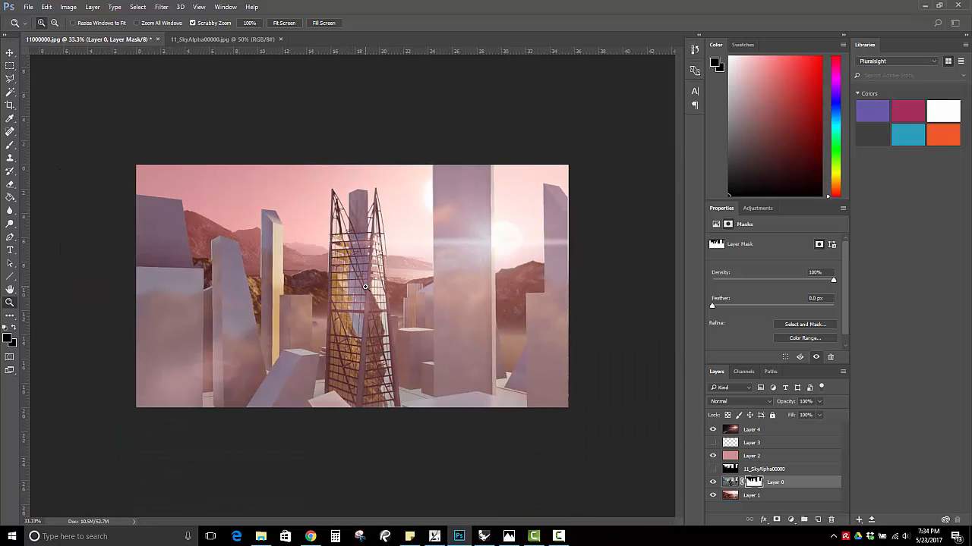
{"action": "left_click", "coordinate": [365, 288]}
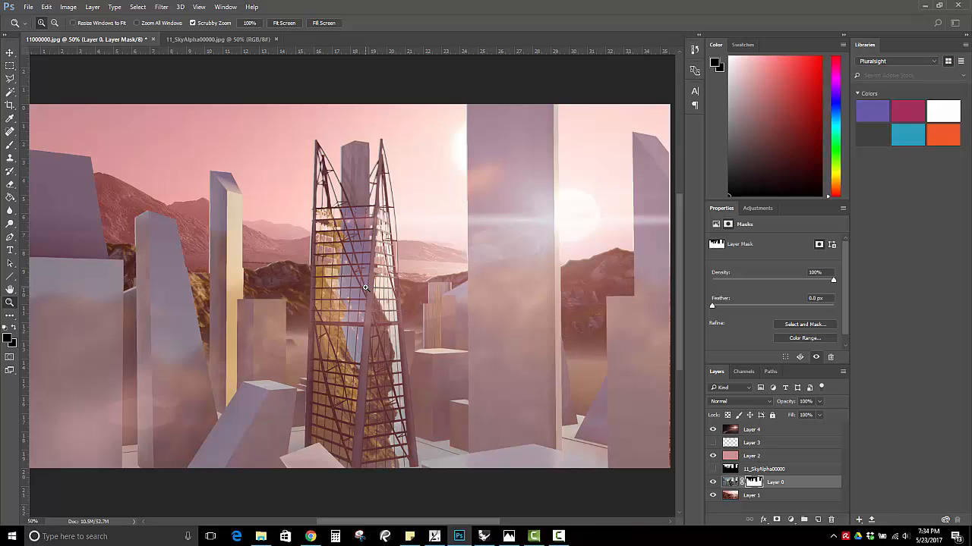
Switch to Lumion and try the Flythrough clip's Depth of Field effect, varying focus distance between 1000 m and 0 m and the sharp area size
{"action": "left_click", "coordinate": [434, 536]}
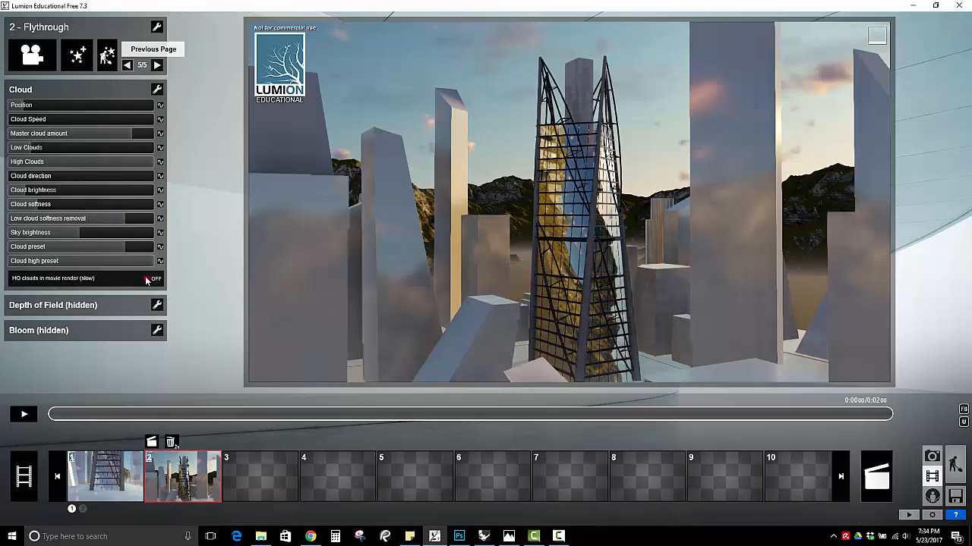
{"action": "left_click", "coordinate": [156, 304]}
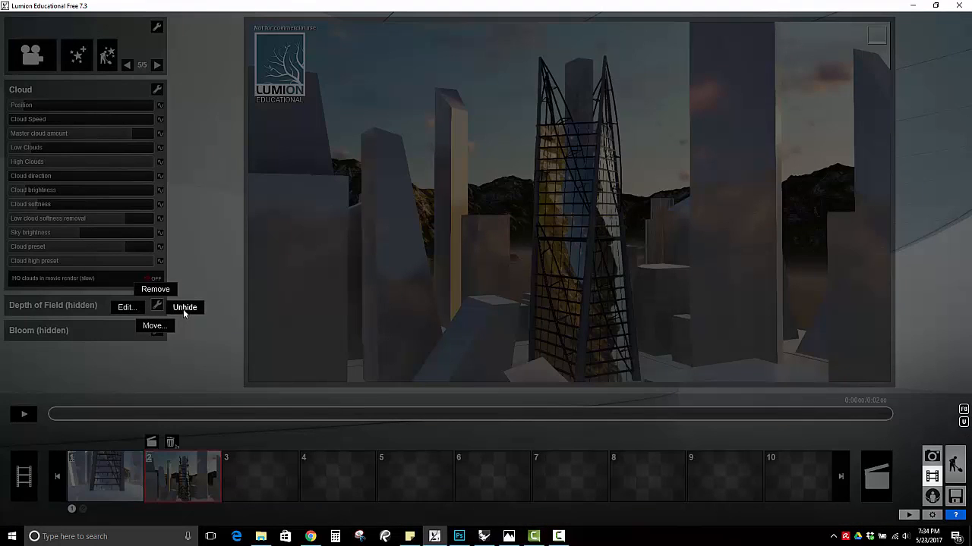
{"action": "left_click", "coordinate": [182, 308]}
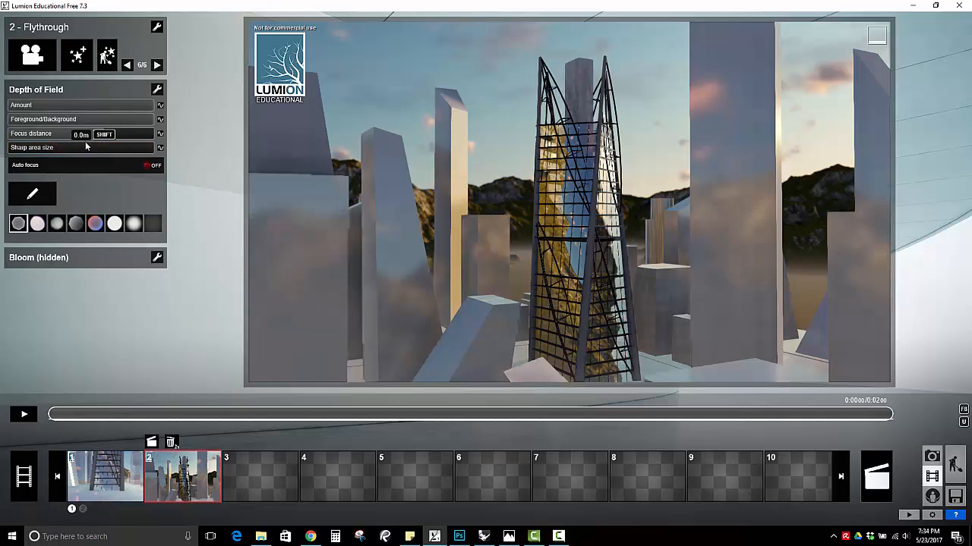
{"action": "left_click_drag", "start_coordinate": [101, 135], "coordinate": [210, 137]}
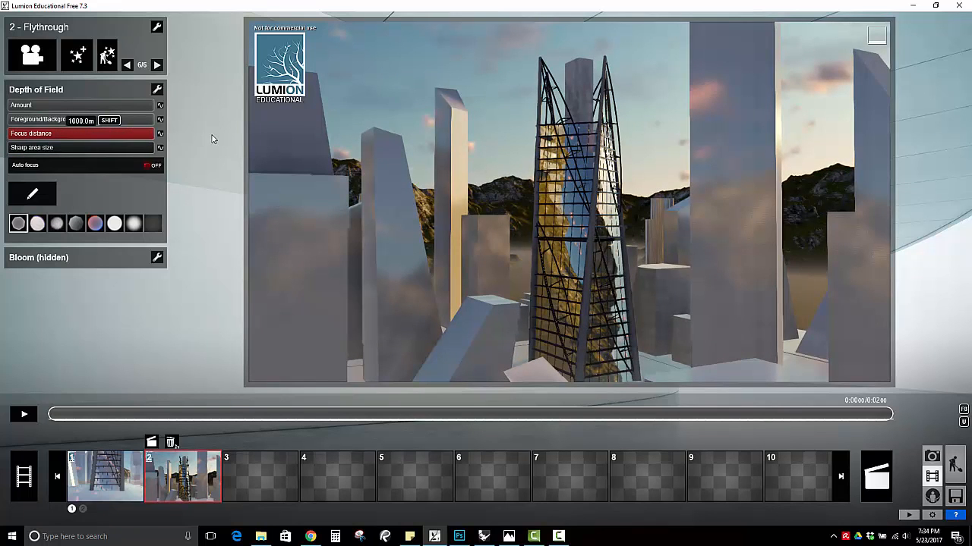
{"action": "left_click_drag", "start_coordinate": [66, 139], "coordinate": [3, 139]}
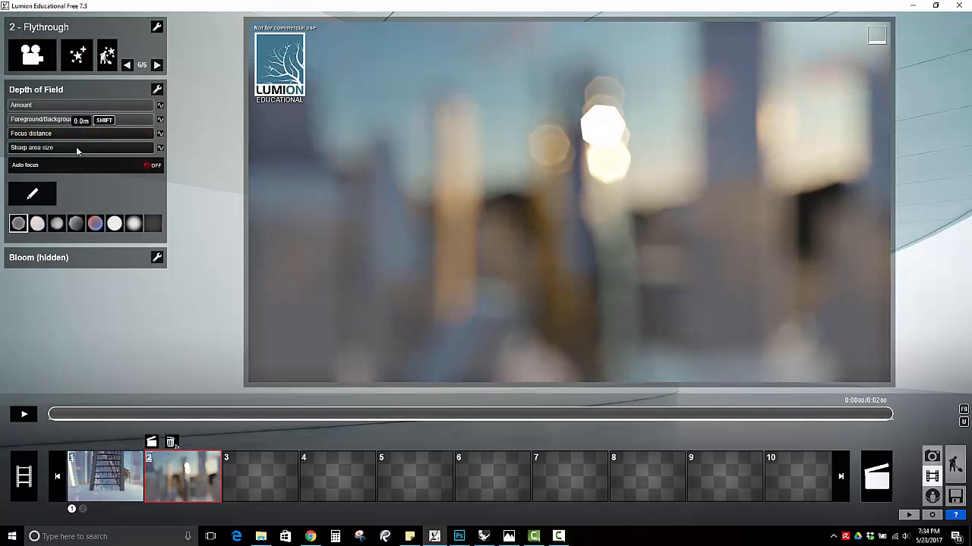
{"action": "left_click_drag", "start_coordinate": [76, 146], "coordinate": [97, 154]}
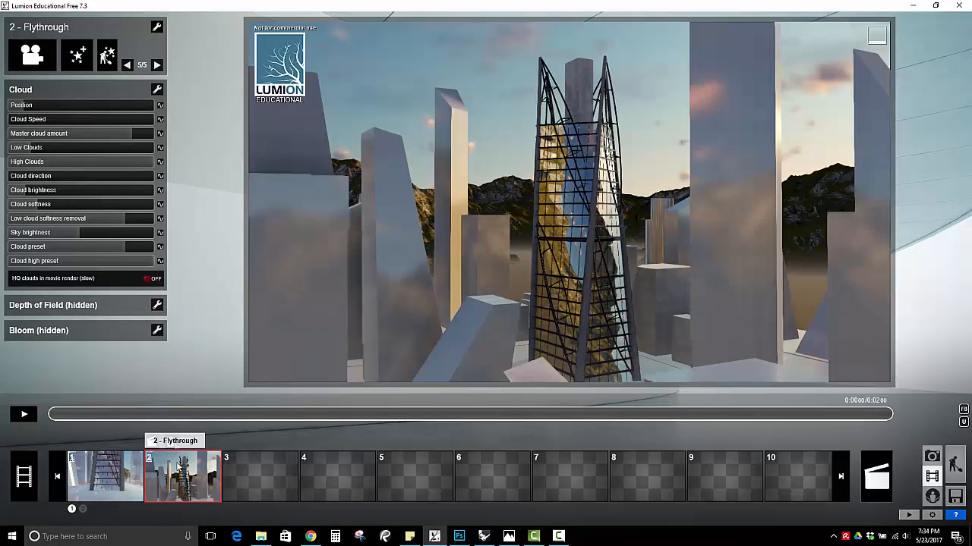
Export the current Flythrough clip in Lumion as 1440p JPG images at 25 fps with the sky alpha map, using the file name 12
{"action": "left_click", "coordinate": [151, 442]}
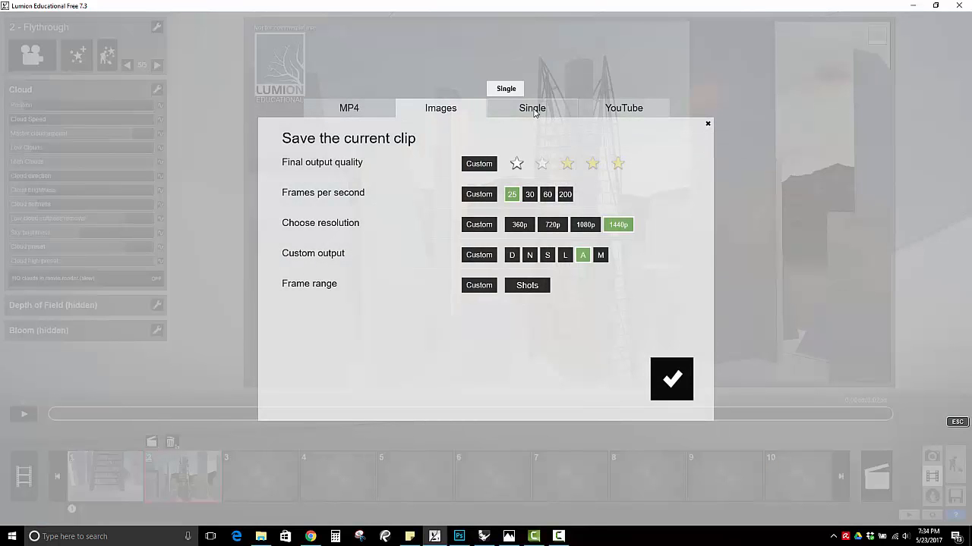
{"action": "left_click", "coordinate": [531, 108]}
{"action": "left_click", "coordinate": [444, 109]}
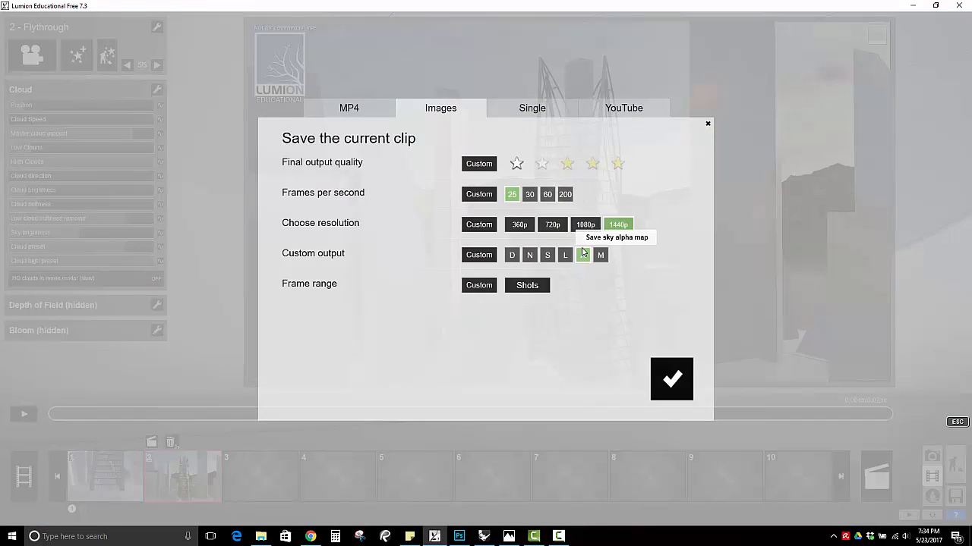
{"action": "type", "text": "ff"}
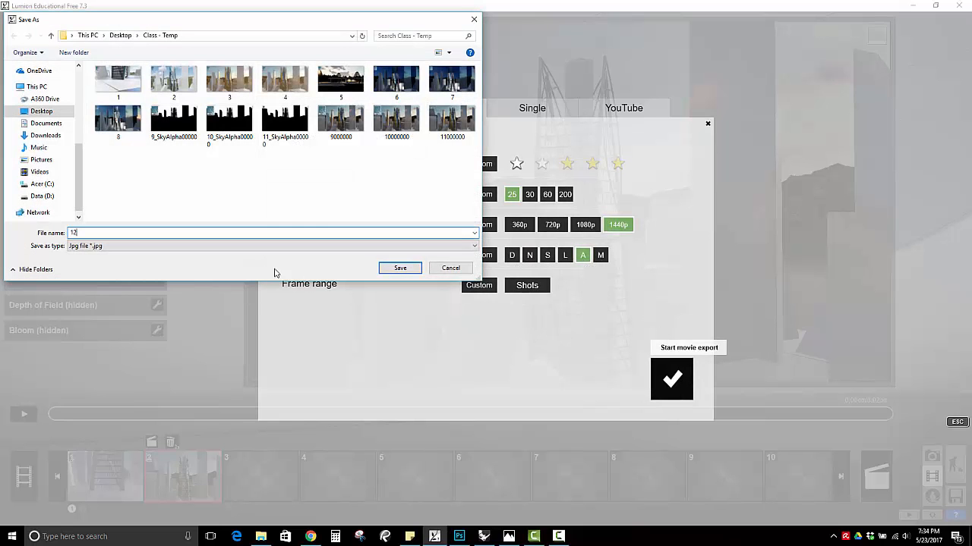
{"action": "left_click", "coordinate": [411, 267]}
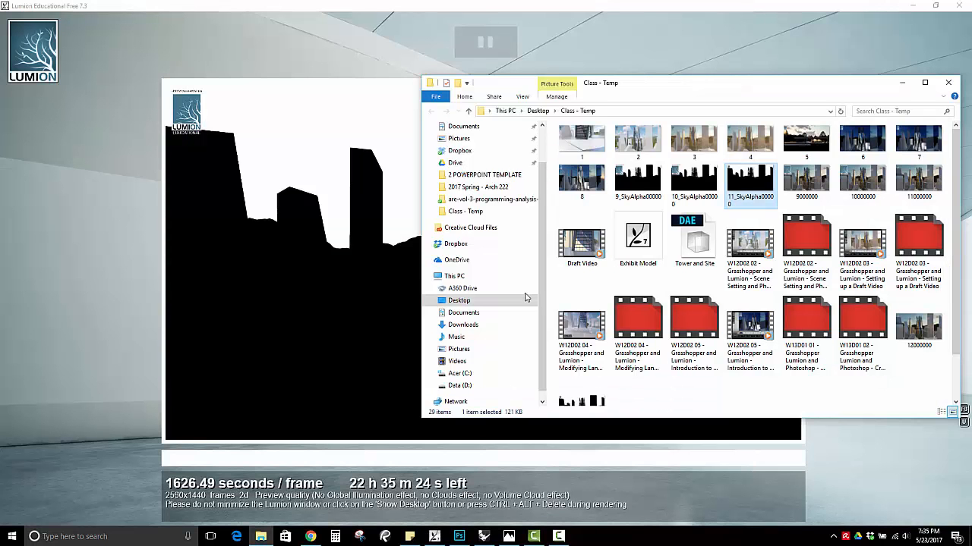
Switch to Photoshop, show the 11_SkyAlpha00000 layer and inspect its mountain edge beside the lattice tower
{"action": "left_click", "coordinate": [459, 535]}
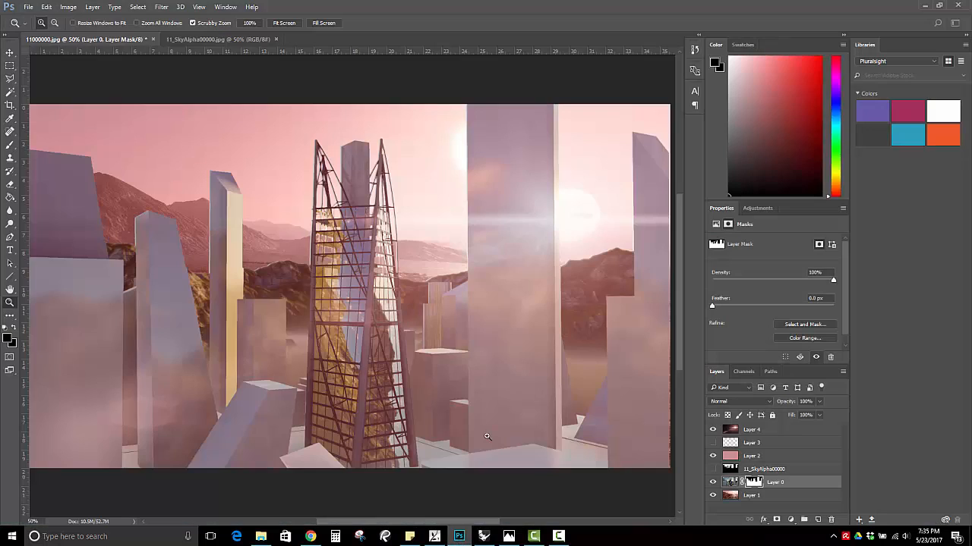
{"action": "left_click", "coordinate": [729, 472]}
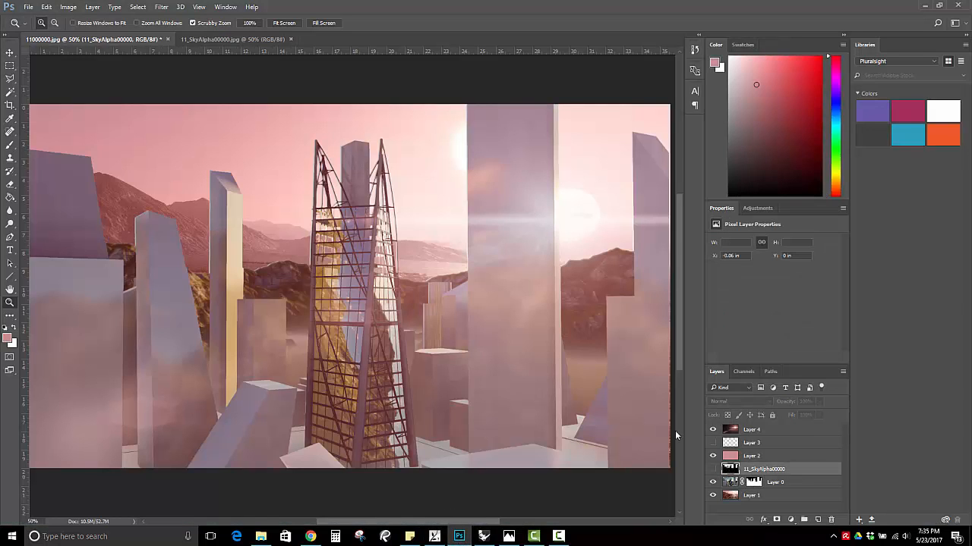
{"action": "left_click", "coordinate": [712, 469]}
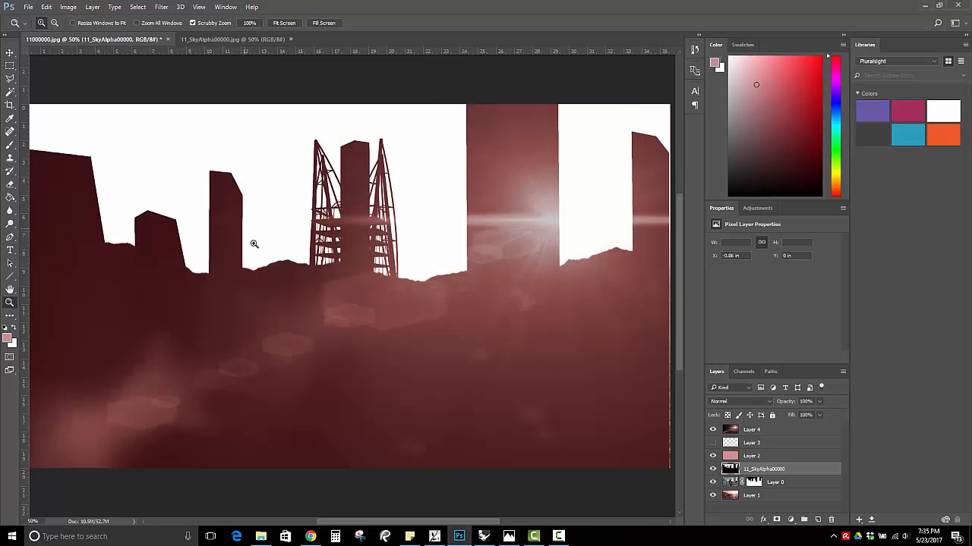
{"action": "left_click_drag", "start_coordinate": [280, 261], "coordinate": [281, 261]}
{"action": "left_click", "coordinate": [281, 261]}
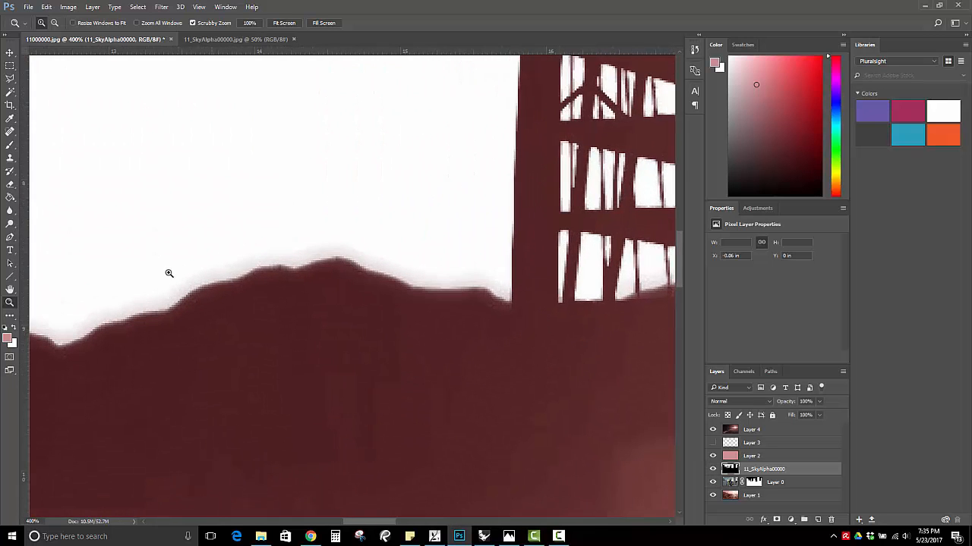
{"action": "left_click_drag", "start_coordinate": [263, 230], "coordinate": [277, 230]}
{"action": "left_click", "coordinate": [278, 231], "text": "alt"}
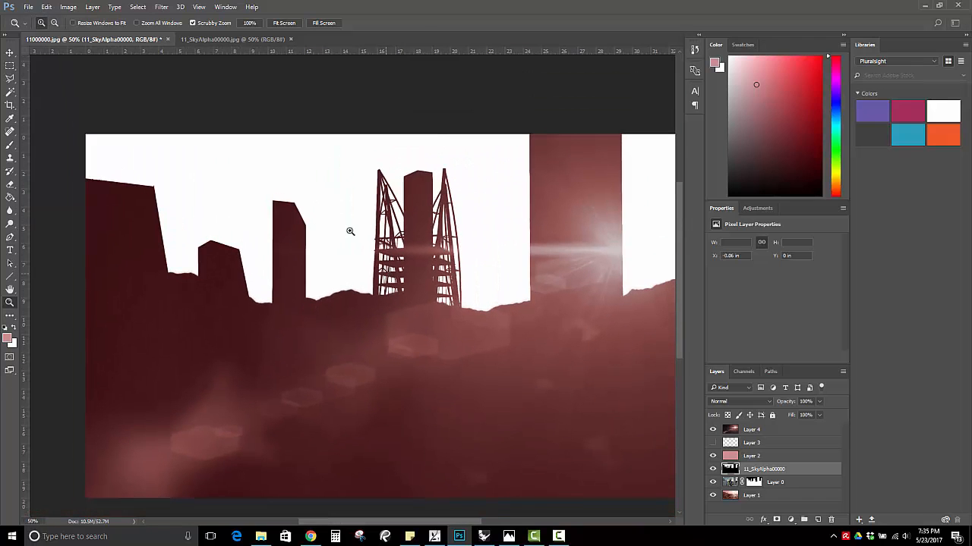
Select the whole canvas with the Rectangular Marquee, delete the 11_SkyAlpha00000 layer's contents and deselect
{"action": "left_click", "coordinate": [16, 67]}
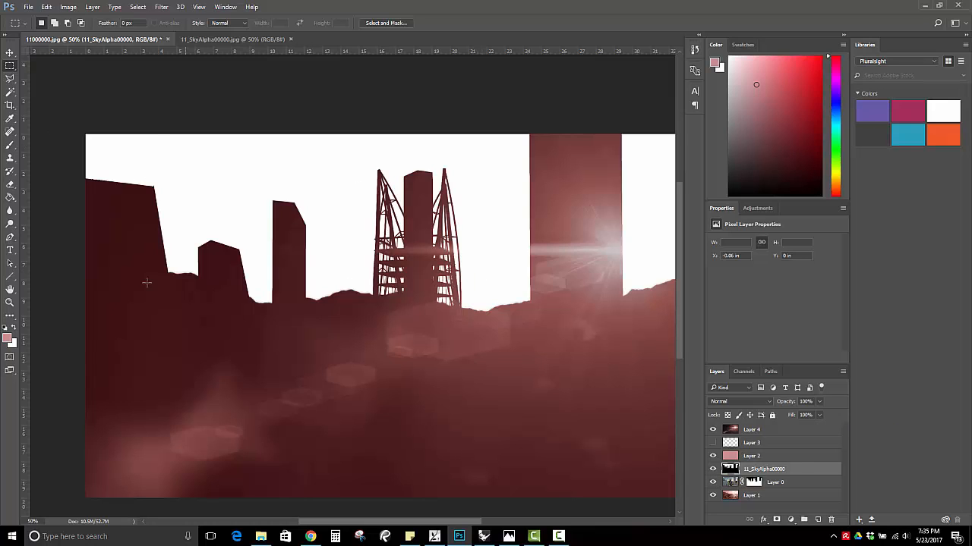
{"action": "left_click", "coordinate": [10, 303]}
{"action": "left_click", "coordinate": [337, 276], "text": "alt"}
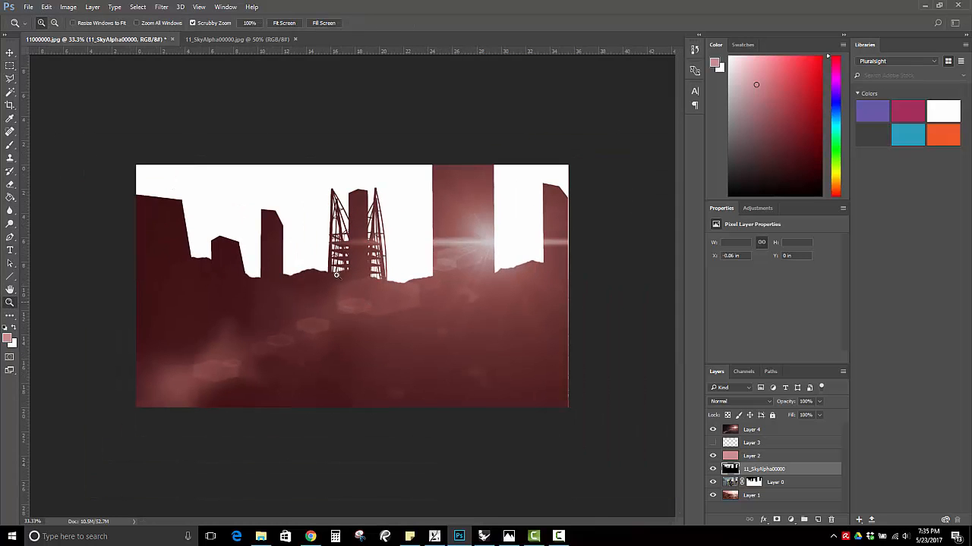
{"action": "left_click", "coordinate": [10, 68]}
{"action": "left_click_drag", "start_coordinate": [138, 130], "coordinate": [668, 466]}
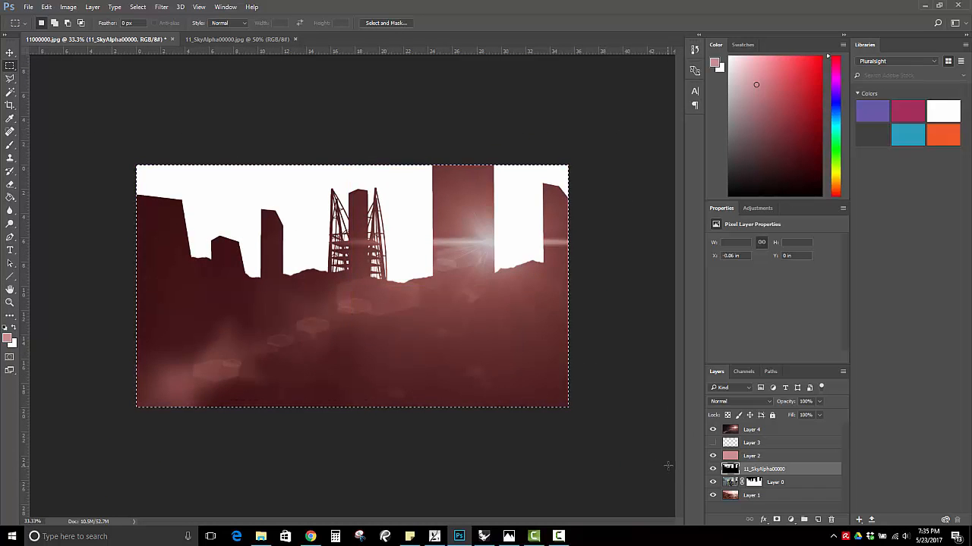
{"action": "key", "text": "Delete"}
{"action": "key", "text": "ctrl+d"}
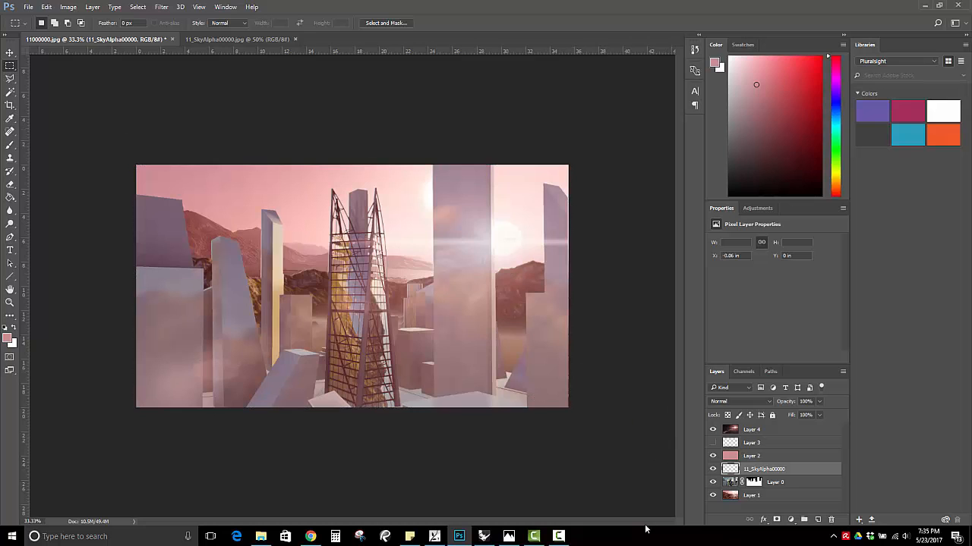
Place 12_SkyAlpha00000 from the Class - Temp folder into the 11000000.jpg document at full canvas size
{"action": "left_click", "coordinate": [260, 537]}
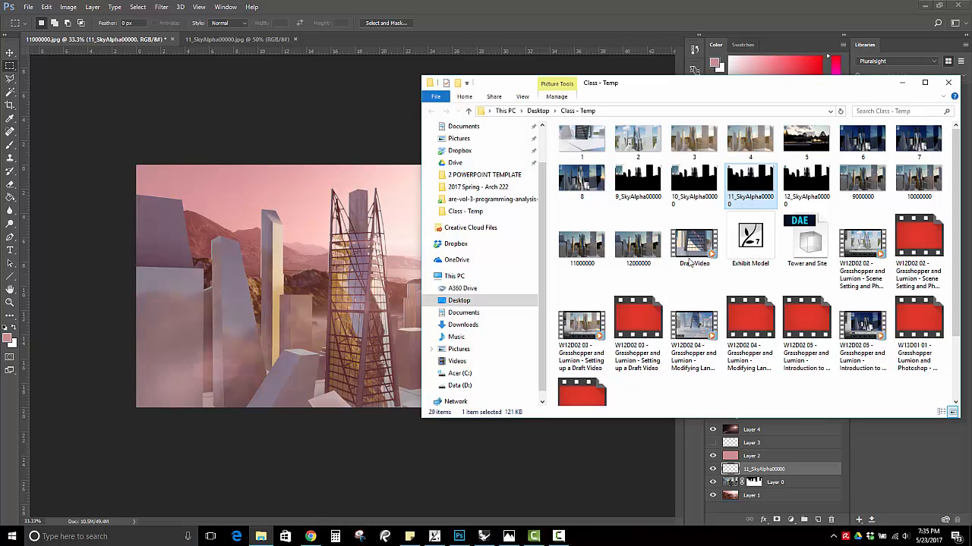
{"action": "left_click", "coordinate": [805, 180]}
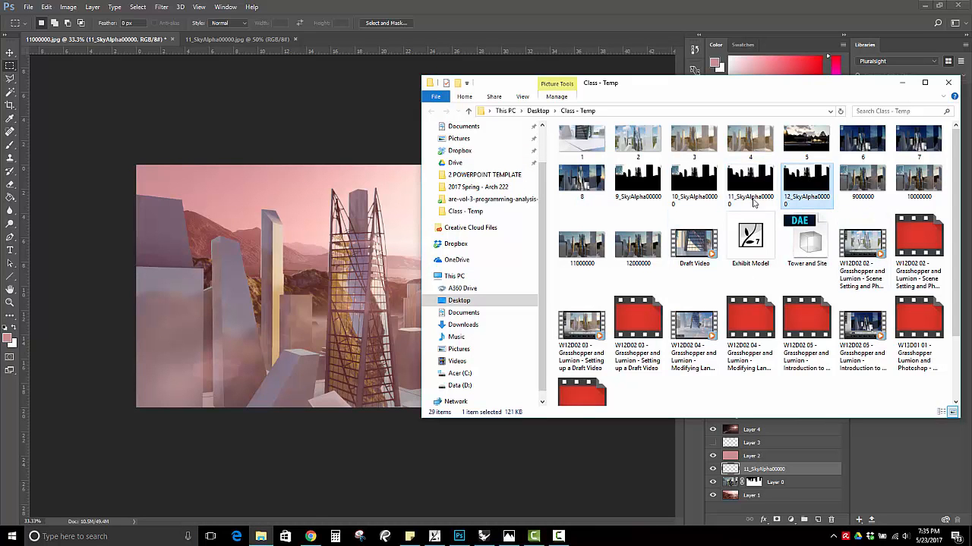
{"action": "left_click_drag", "start_coordinate": [166, 260], "coordinate": [167, 259]}
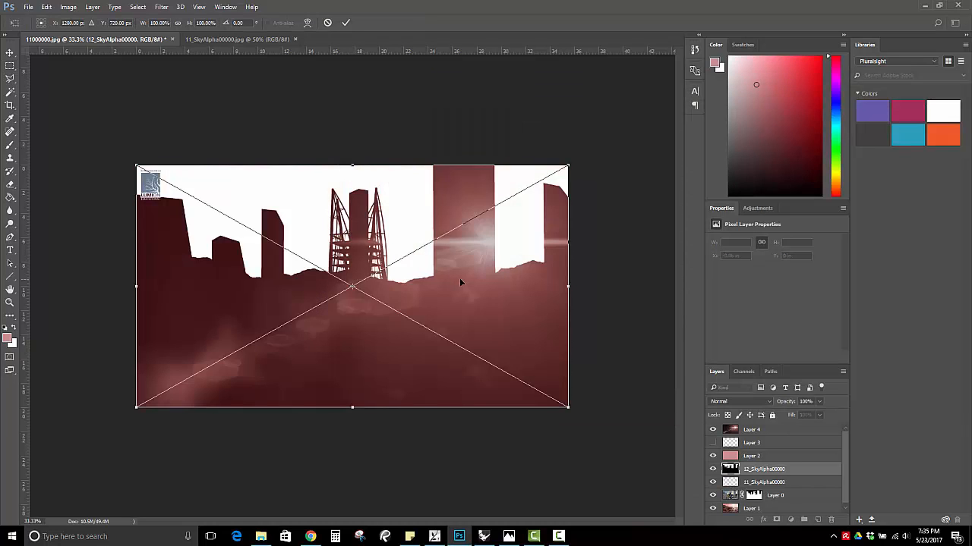
{"action": "key", "text": "Return"}
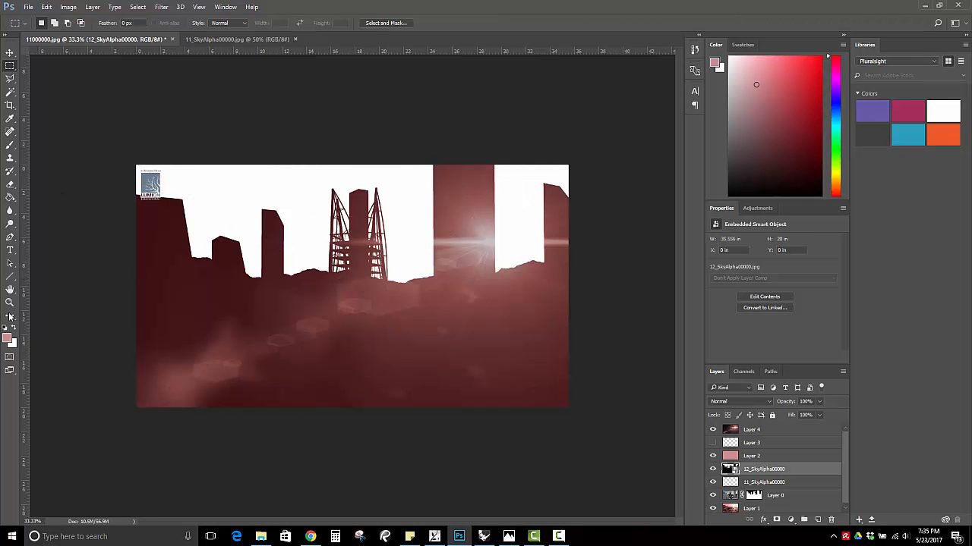
Hide Layer 4 and Layer 2 to expose the Lumion watermark on the pure black-and-white alpha image
{"action": "key", "text": "z"}
{"action": "left_click", "coordinate": [151, 183]}
{"action": "left_click", "coordinate": [116, 174]}
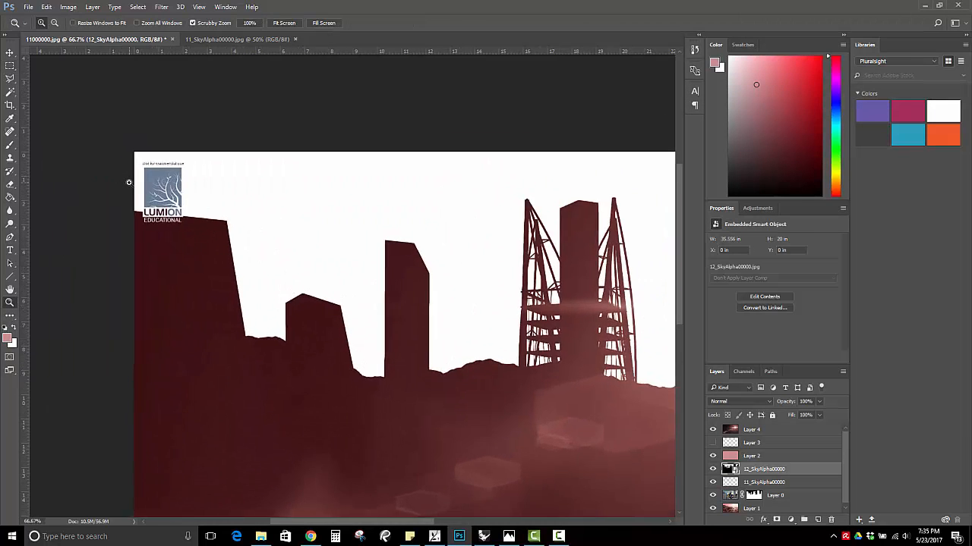
{"action": "left_click", "coordinate": [128, 182]}
{"action": "left_click", "coordinate": [10, 78]}
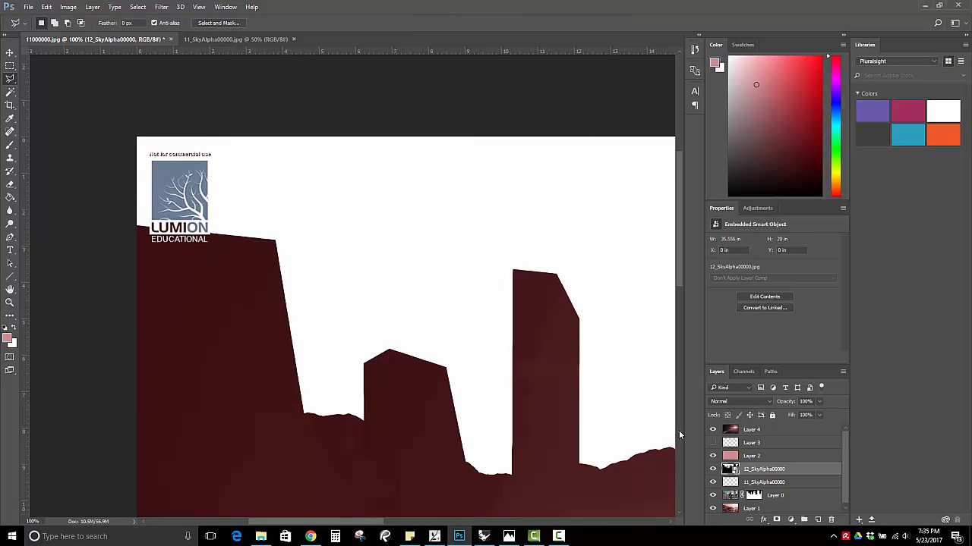
{"action": "left_click", "coordinate": [713, 429]}
{"action": "left_click", "coordinate": [713, 456]}
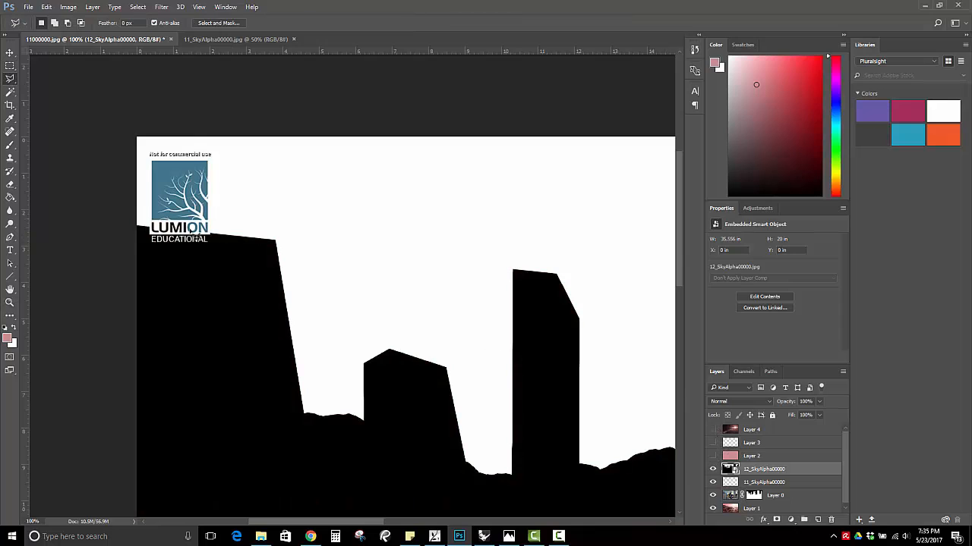
Outline the part of the watermark that overlaps the black leftmost building with the Polygonal Lasso, following its roofline
{"action": "left_click", "coordinate": [225, 237]}
{"action": "left_click", "coordinate": [100, 222]}
{"action": "left_click", "coordinate": [115, 257]}
{"action": "left_click", "coordinate": [233, 260]}
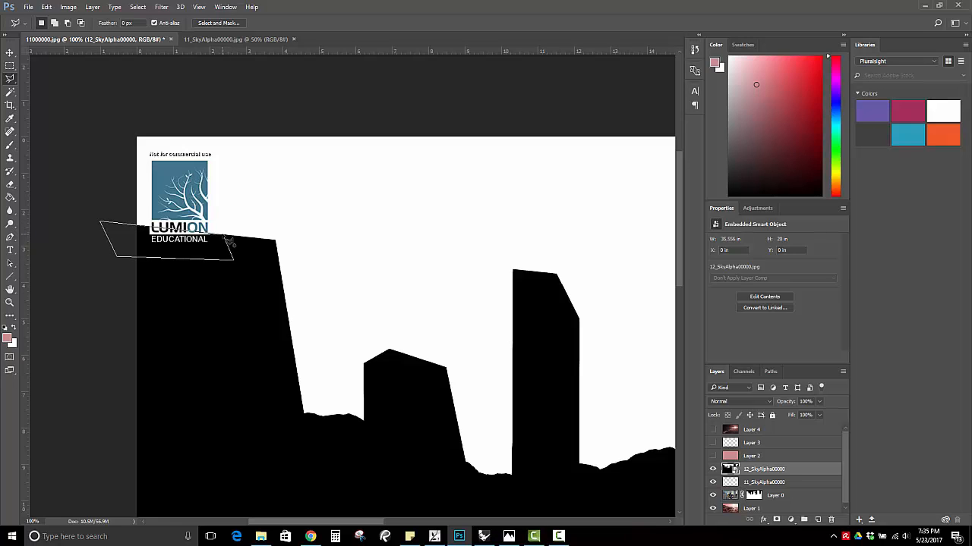
{"action": "left_click", "coordinate": [228, 239]}
Rasterize the 12_SkyAlpha00000 layer and brush black over the watermark lettering inside the selection
{"action": "left_click", "coordinate": [10, 144]}
{"action": "key", "text": "d"}
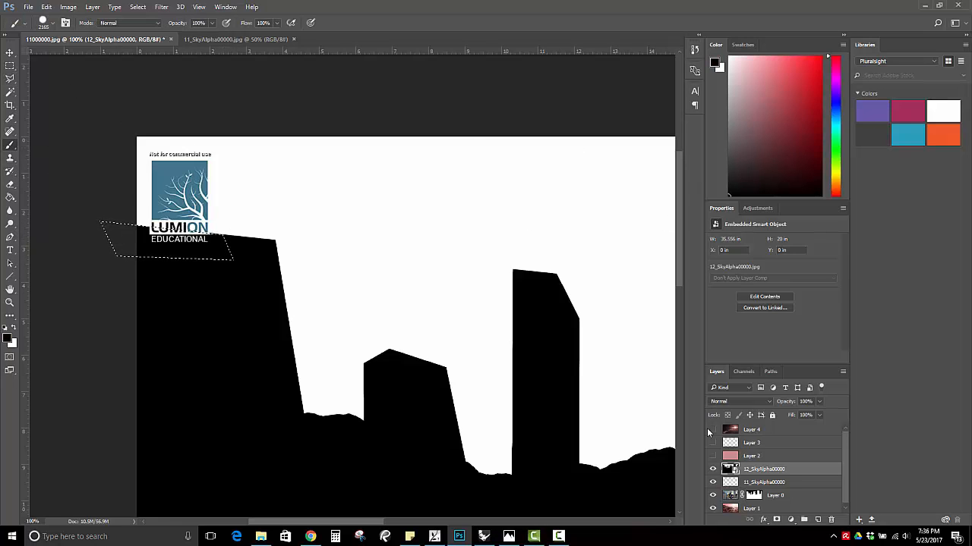
{"action": "right_click", "coordinate": [730, 470]}
{"action": "left_click", "coordinate": [92, 8]}
{"action": "left_click", "coordinate": [92, 7]}
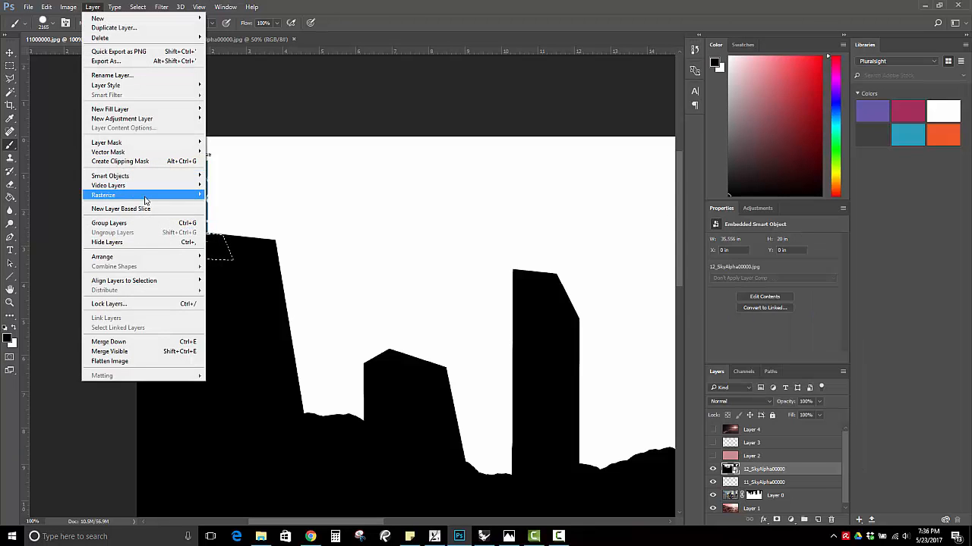
{"action": "mouse_move", "coordinate": [145, 198]}
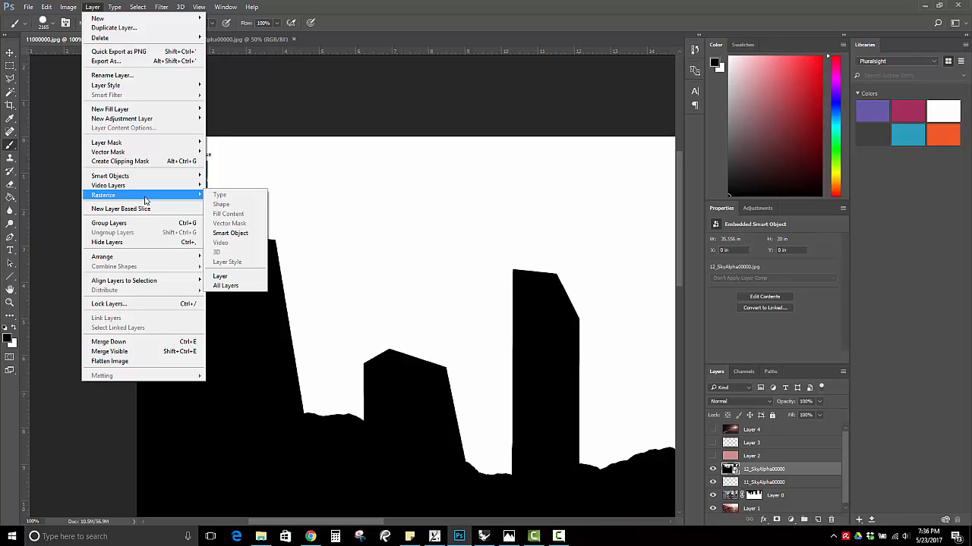
{"action": "left_click", "coordinate": [247, 277]}
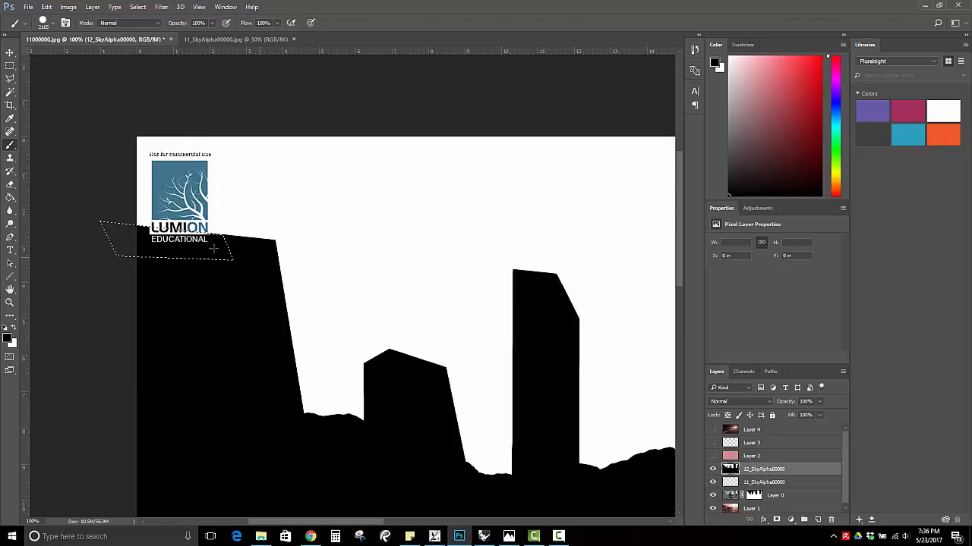
{"action": "left_click", "coordinate": [214, 248]}
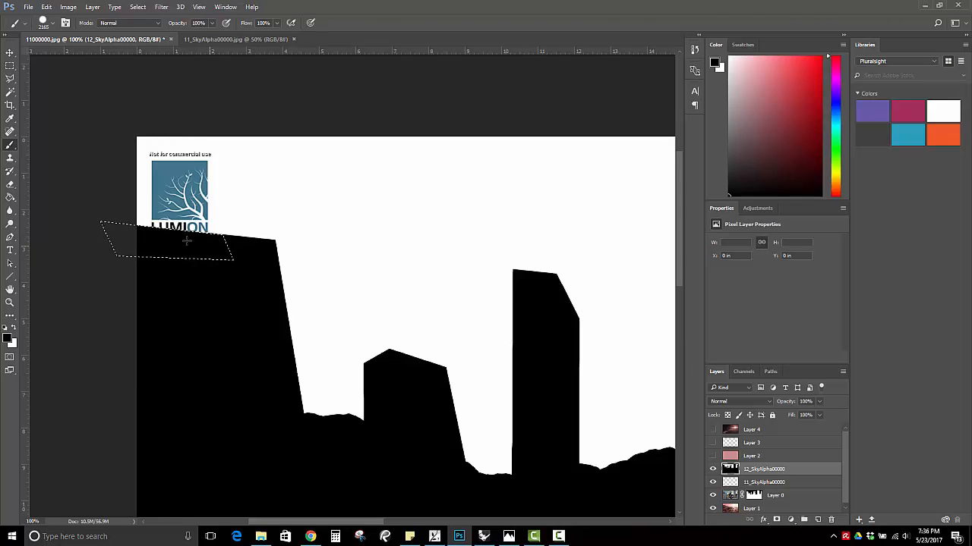
Clear the selection and outline the remaining watermark above the leftmost building's roofline with the Polygonal Lasso
{"action": "left_click", "coordinate": [9, 79]}
{"action": "key", "text": "ctrl+d"}
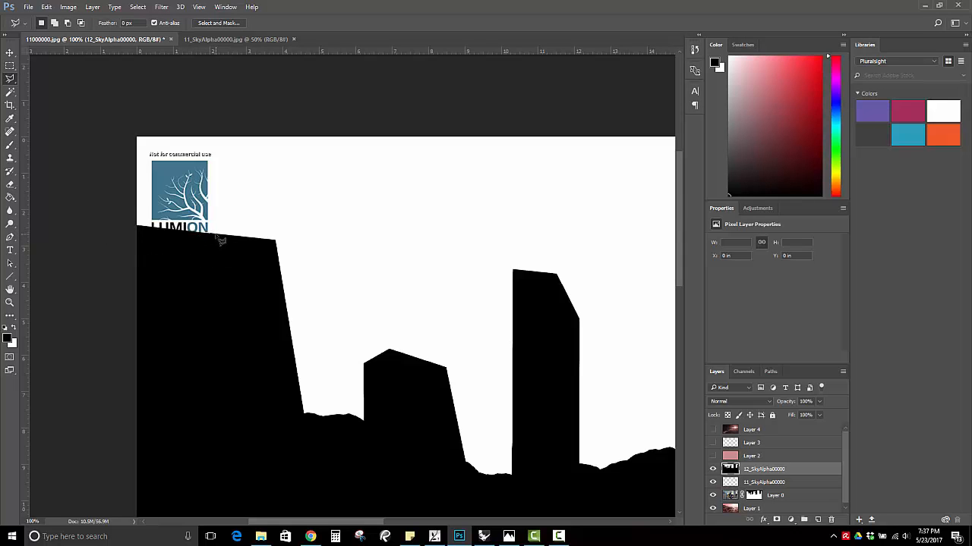
{"action": "left_click", "coordinate": [112, 225]}
{"action": "left_click", "coordinate": [136, 113]}
{"action": "left_click", "coordinate": [245, 121]}
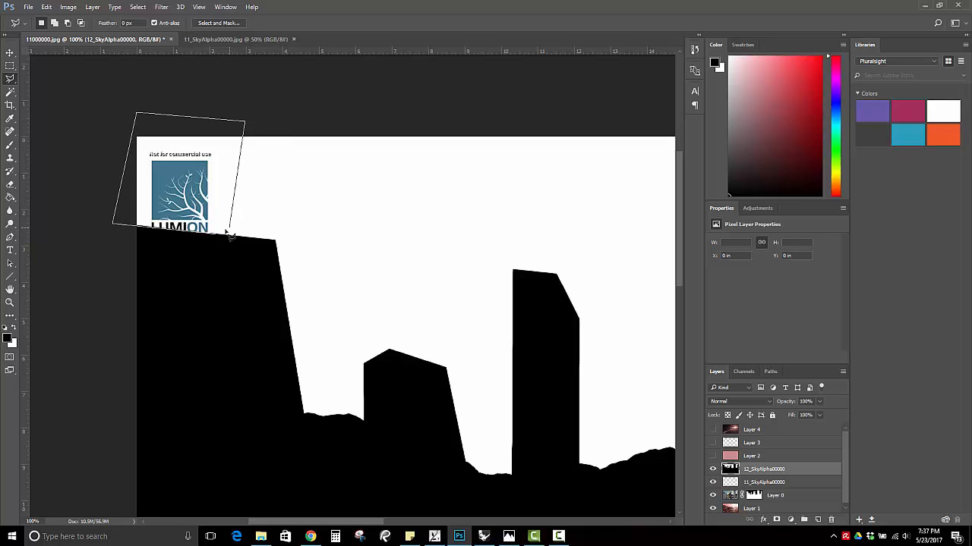
{"action": "double_click", "coordinate": [220, 237]}
Brush white over the watermark inside the selection and deselect
{"action": "key", "text": "x"}
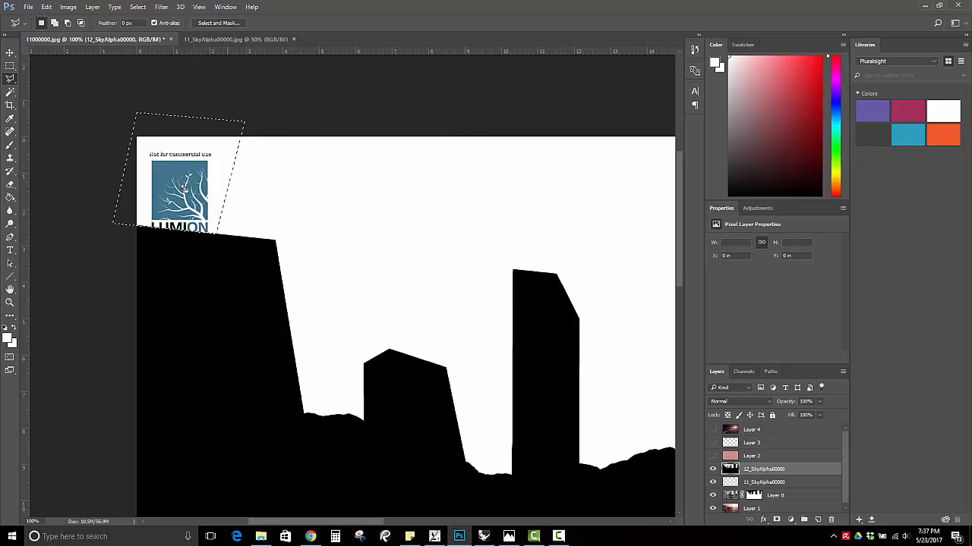
{"action": "left_click_drag", "start_coordinate": [189, 166], "coordinate": [197, 224]}
{"action": "key", "text": "ctrl+z"}
{"action": "left_click", "coordinate": [9, 145]}
{"action": "left_click_drag", "start_coordinate": [161, 187], "coordinate": [195, 185]}
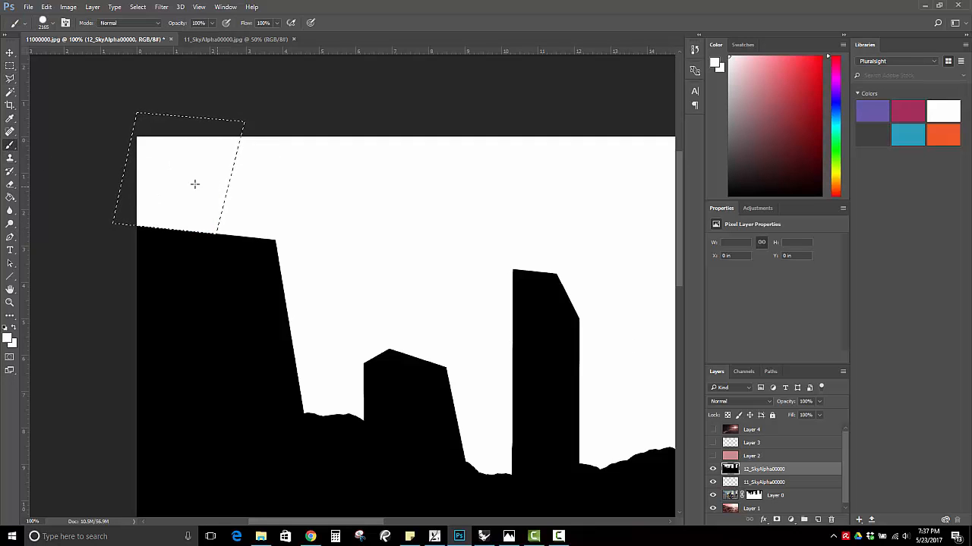
{"action": "left_click", "coordinate": [10, 67]}
{"action": "left_click", "coordinate": [54, 89]}
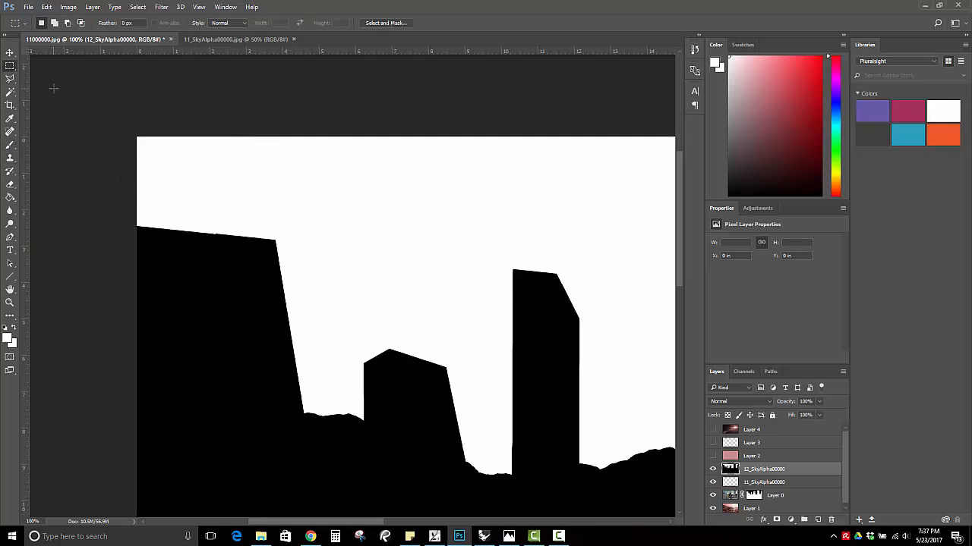
Examine the cleaned alpha along the skyline, around the lattice tower and across the whole canvas
{"action": "left_click", "coordinate": [10, 303]}
{"action": "left_click", "coordinate": [402, 302], "text": "alt"}
{"action": "left_click", "coordinate": [480, 349]}
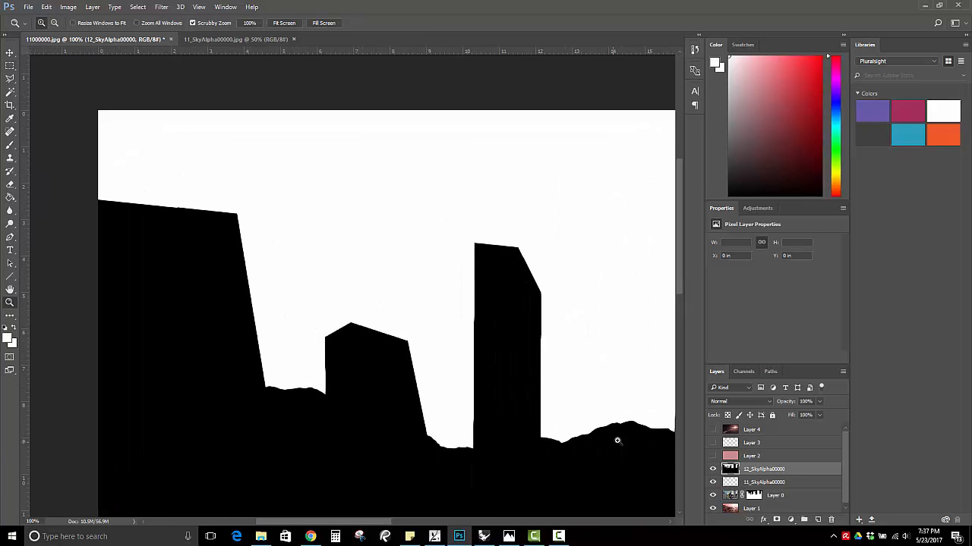
{"action": "left_click", "coordinate": [643, 419]}
{"action": "left_click", "coordinate": [637, 414]}
{"action": "left_click", "coordinate": [599, 383], "text": "alt"}
{"action": "left_click", "coordinate": [602, 381], "text": "alt"}
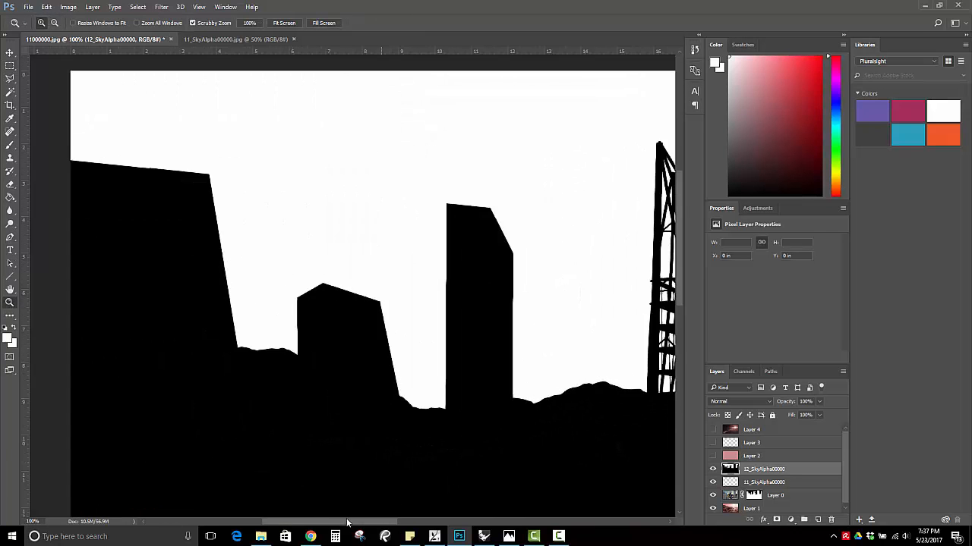
{"action": "left_click_drag", "start_coordinate": [360, 525], "coordinate": [459, 524]}
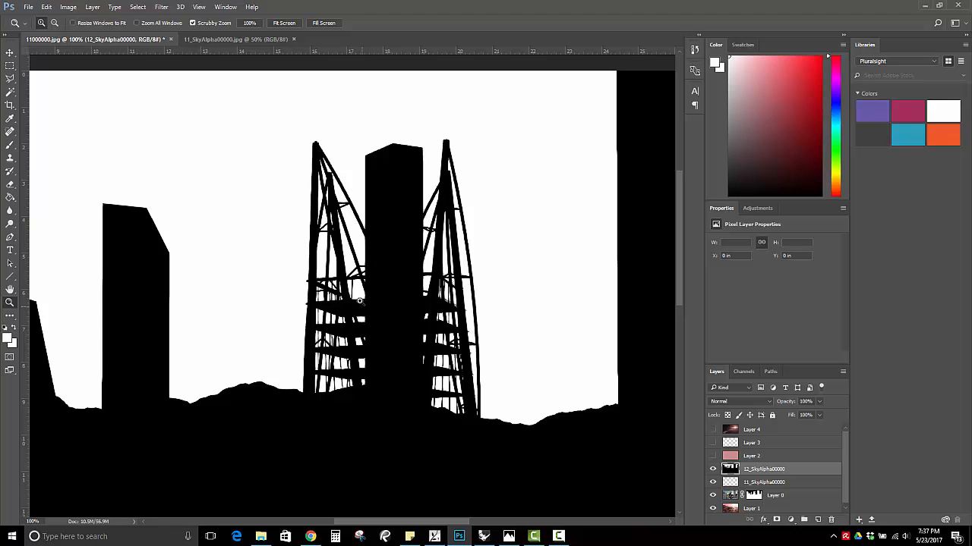
{"action": "left_click", "coordinate": [379, 365], "text": "alt"}
{"action": "left_click", "coordinate": [385, 357], "text": "alt"}
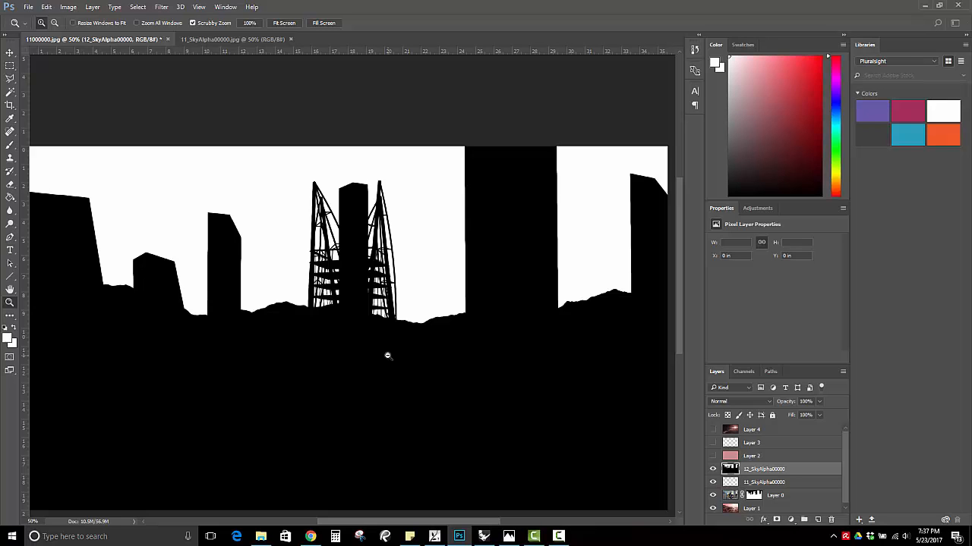
{"action": "left_click", "coordinate": [383, 373], "text": "alt"}
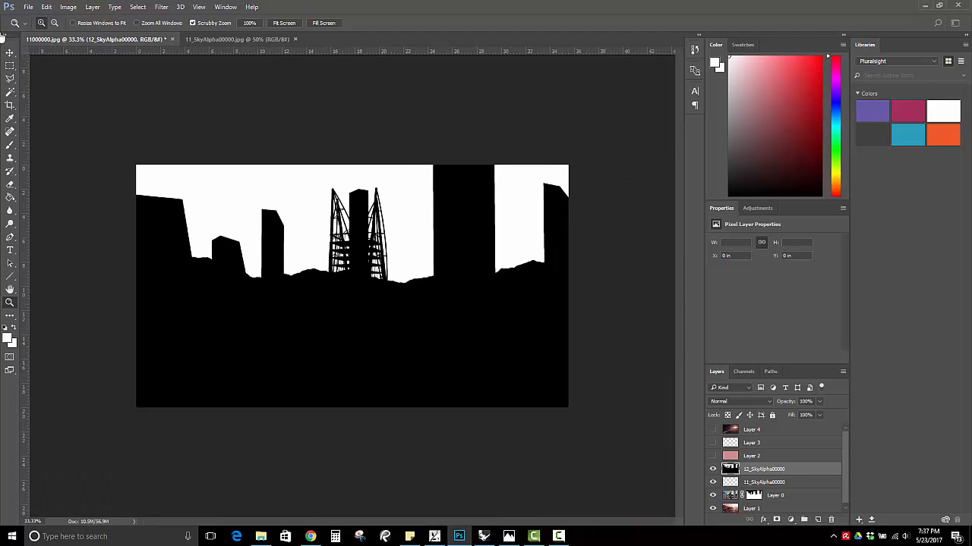
Select the black silhouette with the Magic Wand and inspect the selection edges on the lattice tower's lower floors
{"action": "left_click", "coordinate": [10, 91]}
{"action": "left_click", "coordinate": [318, 353]}
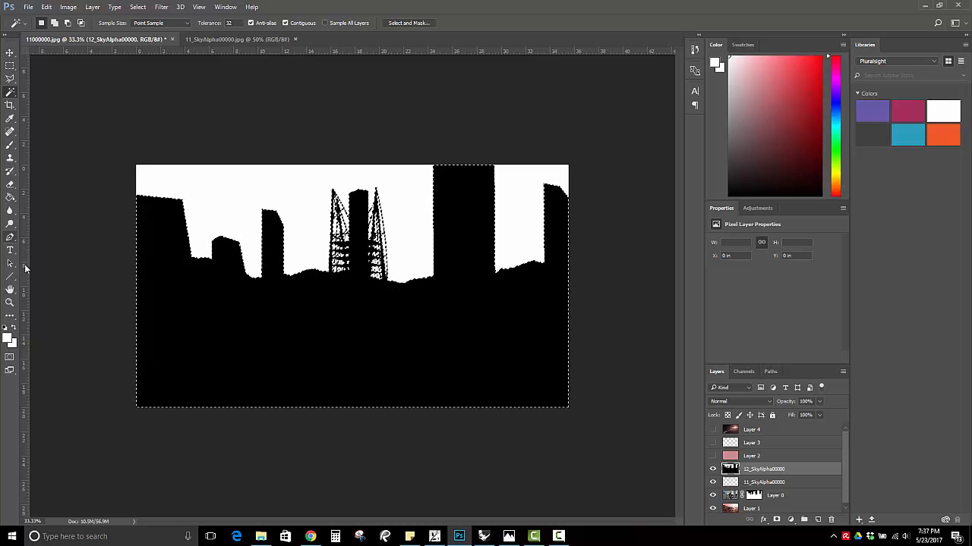
{"action": "left_click", "coordinate": [10, 302]}
{"action": "left_click", "coordinate": [349, 257]}
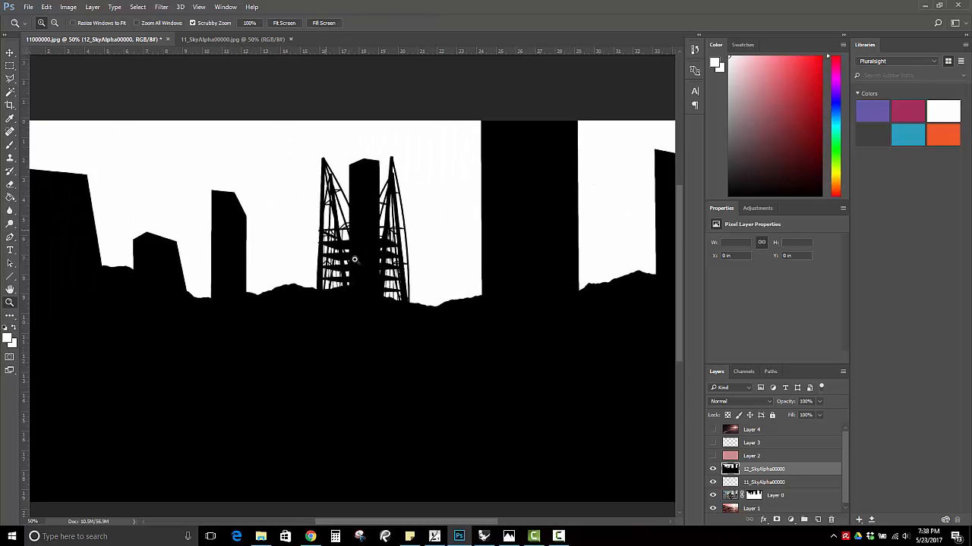
{"action": "left_click", "coordinate": [355, 261]}
{"action": "left_click", "coordinate": [359, 264]}
{"action": "left_click", "coordinate": [359, 267]}
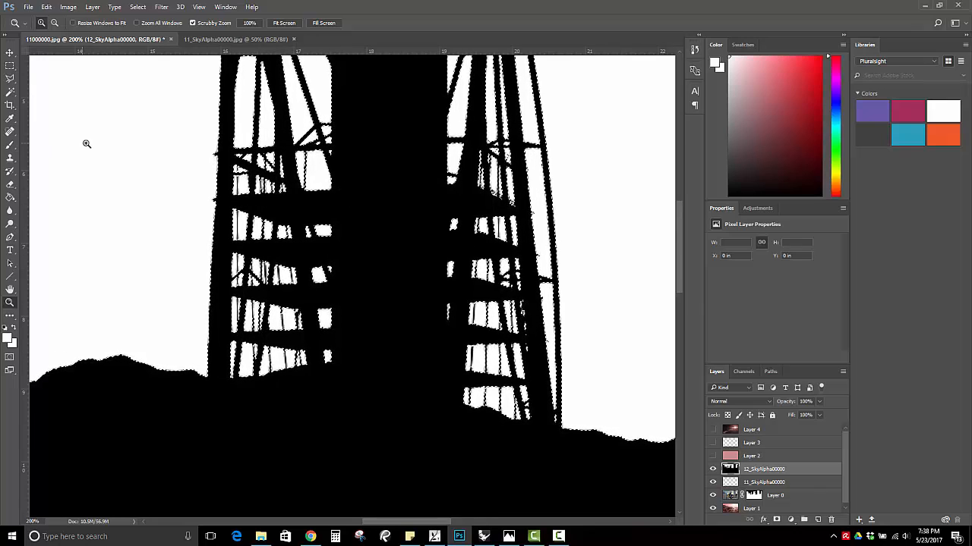
Try to subtract the lattice tower's lower floors from the black silhouette selection with the Polygonal Lasso
{"action": "left_click", "coordinate": [10, 78]}
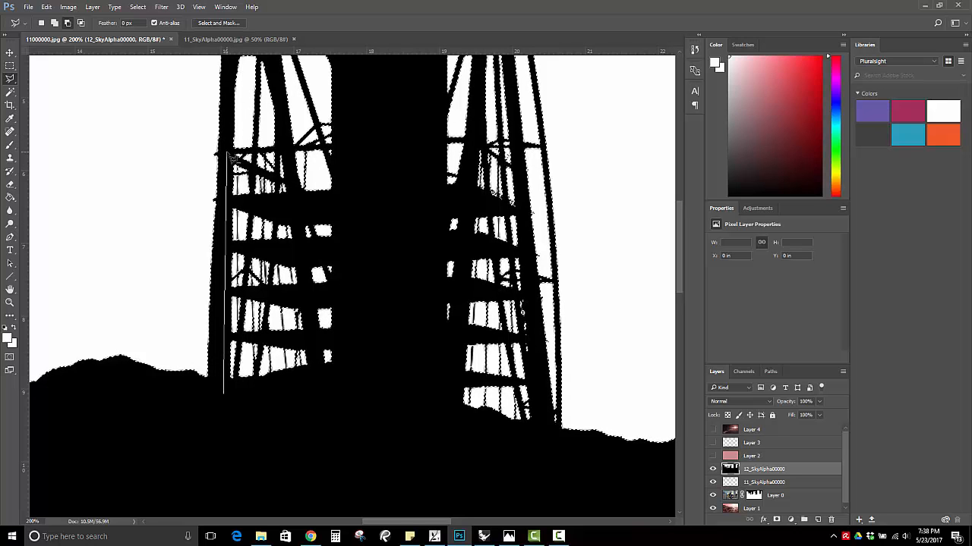
{"action": "left_click", "coordinate": [227, 154]}
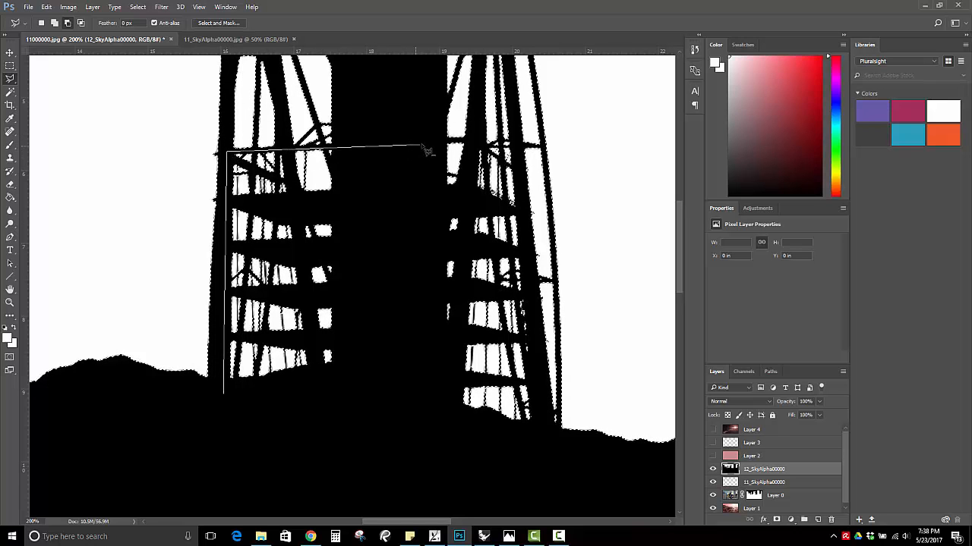
{"action": "left_click", "coordinate": [472, 141]}
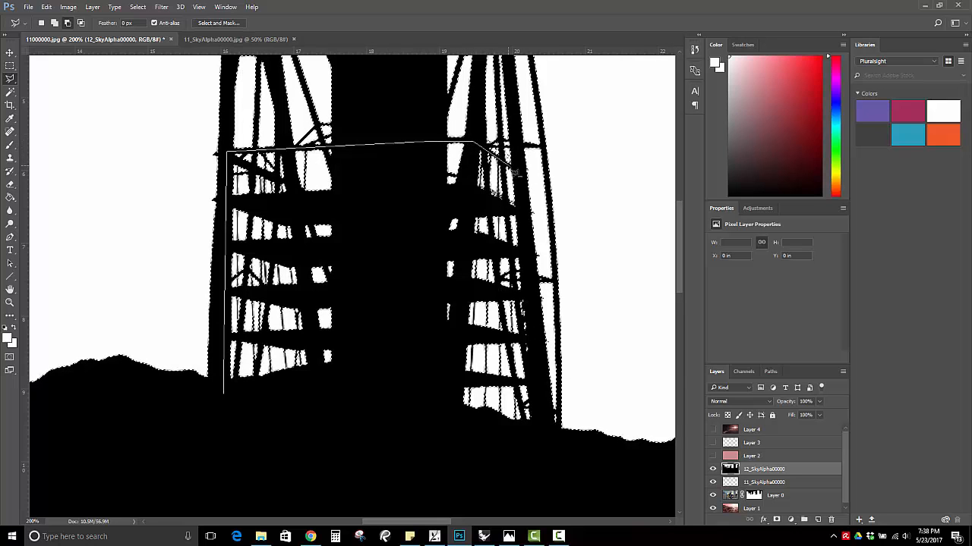
{"action": "left_click", "coordinate": [514, 169]}
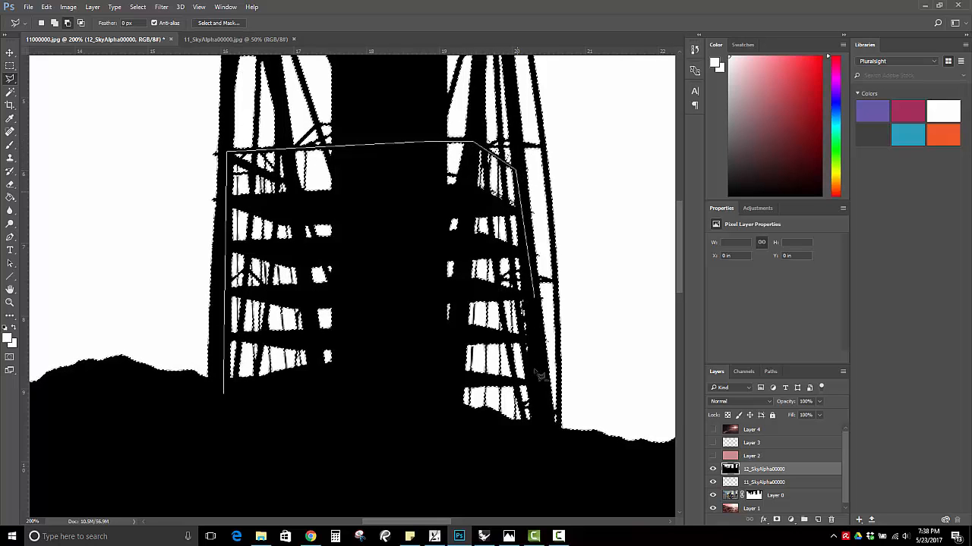
{"action": "left_click", "coordinate": [541, 433]}
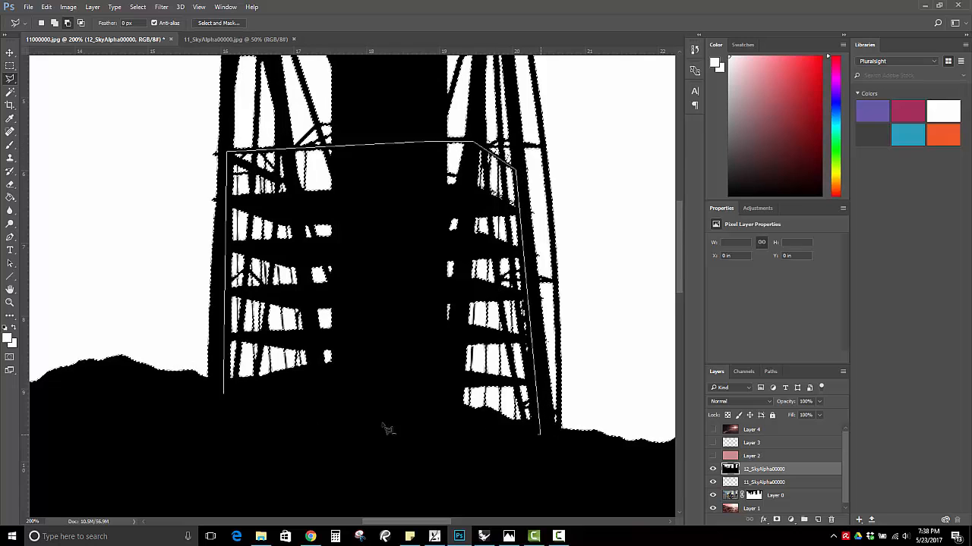
{"action": "left_click", "coordinate": [230, 402]}
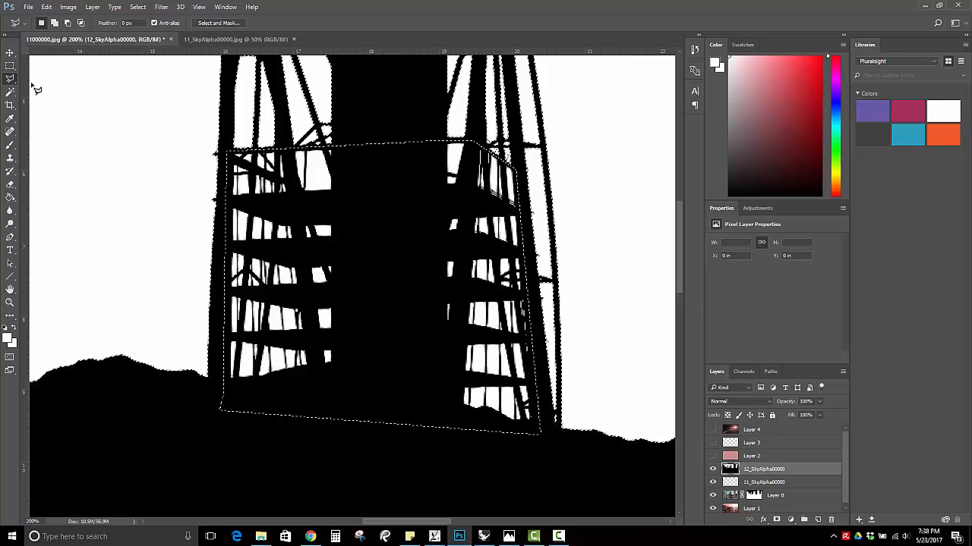
{"action": "key", "text": "ctrl+z"}
Invert the selection to the sky and subtract the lattice tower's lower floors from it with the Polygonal Lasso
{"action": "right_click", "coordinate": [148, 120]}
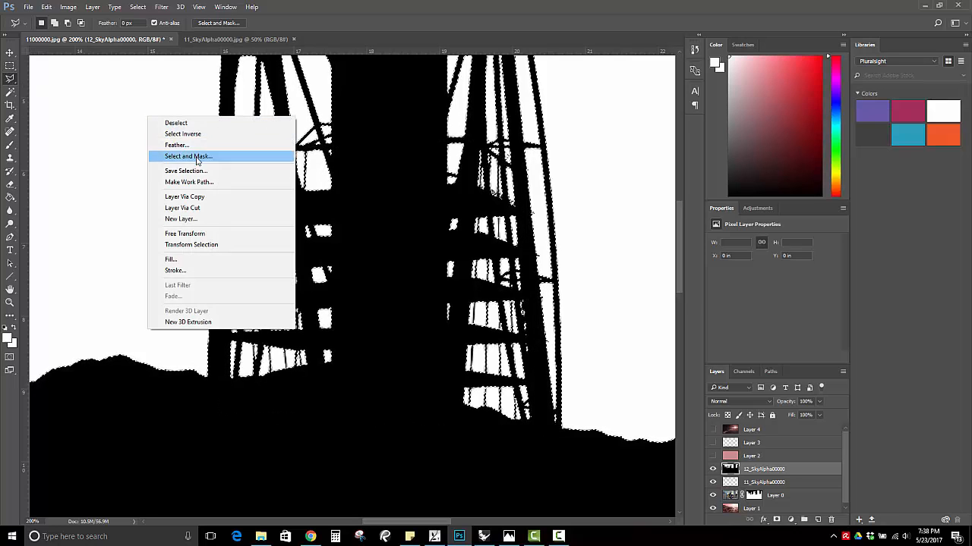
{"action": "left_click", "coordinate": [189, 134]}
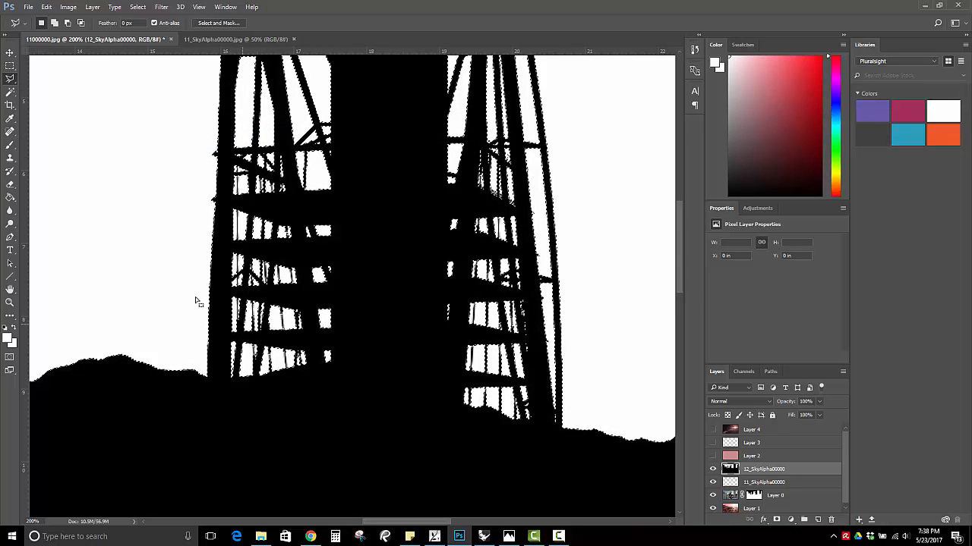
{"action": "key", "text": "alt"}
{"action": "left_click", "coordinate": [220, 390]}
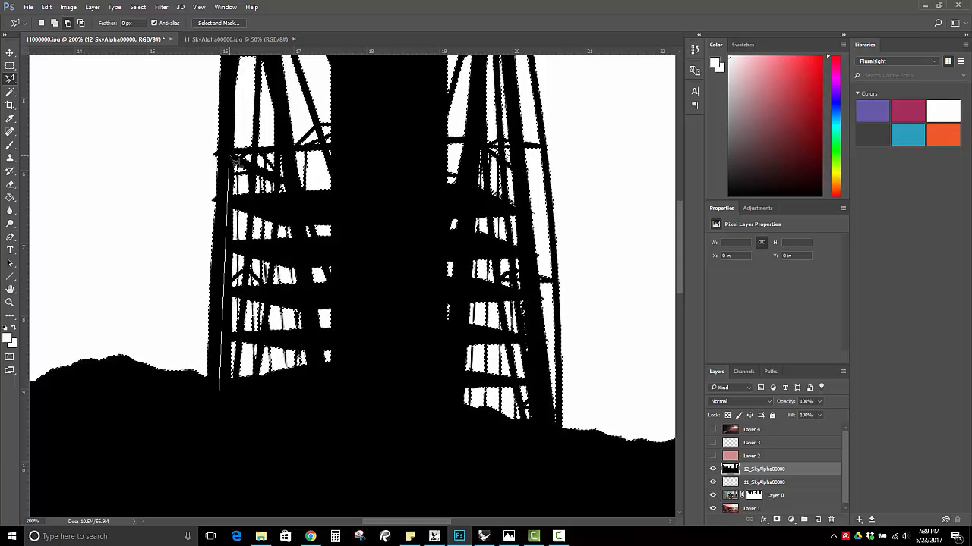
{"action": "left_click", "coordinate": [227, 153]}
{"action": "left_click", "coordinate": [471, 140]}
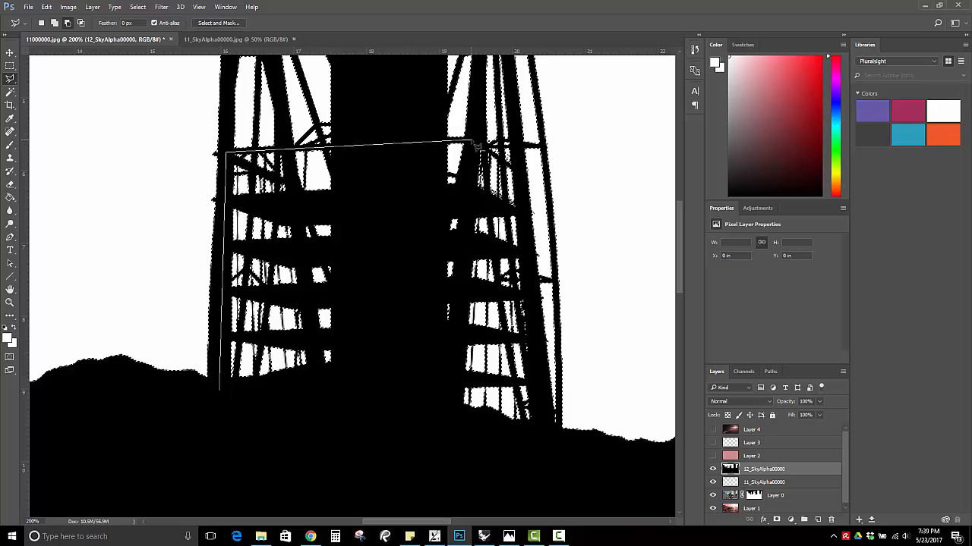
{"action": "left_click", "coordinate": [514, 168]}
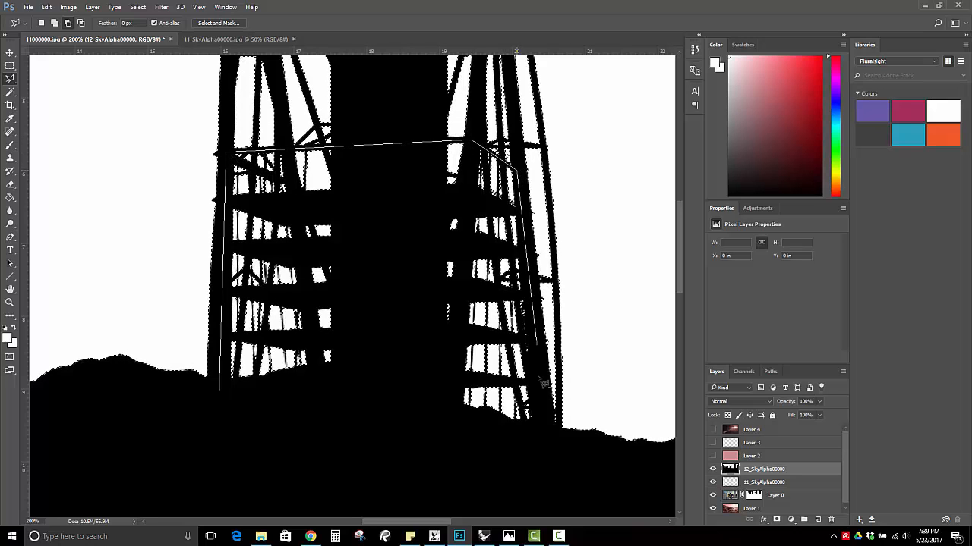
{"action": "left_click", "coordinate": [545, 450]}
{"action": "left_click", "coordinate": [222, 396]}
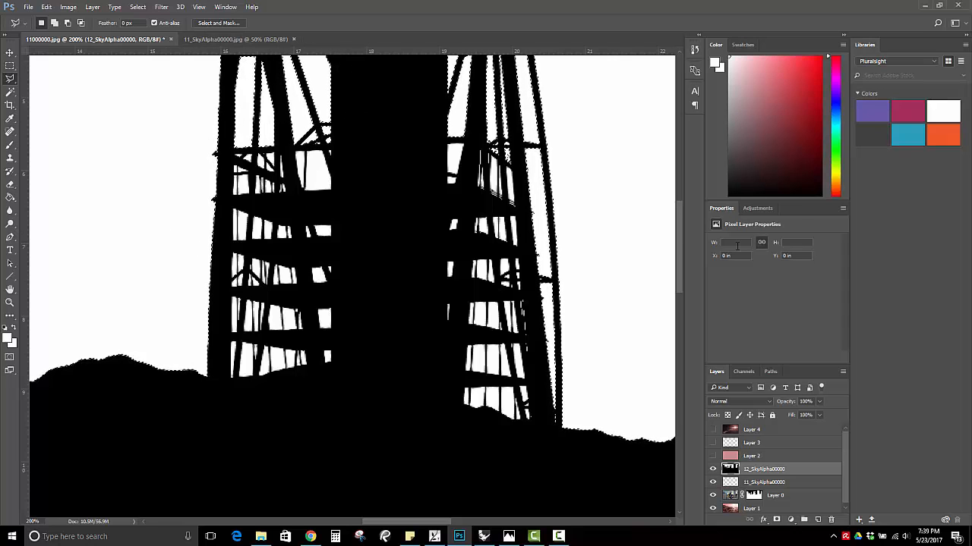
Check the sky selection on the tower's upper struts and along the skyline, and activate the Rectangular Marquee tool
{"action": "left_click_drag", "start_coordinate": [681, 253], "coordinate": [684, 220]}
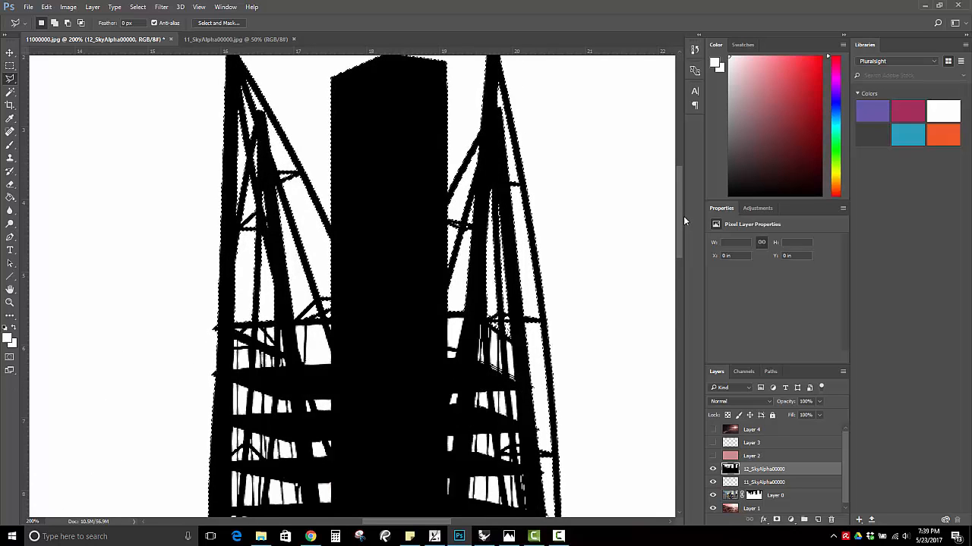
{"action": "left_click", "coordinate": [9, 302]}
{"action": "left_click", "coordinate": [269, 297], "text": "alt"}
{"action": "left_click", "coordinate": [272, 305], "text": "alt"}
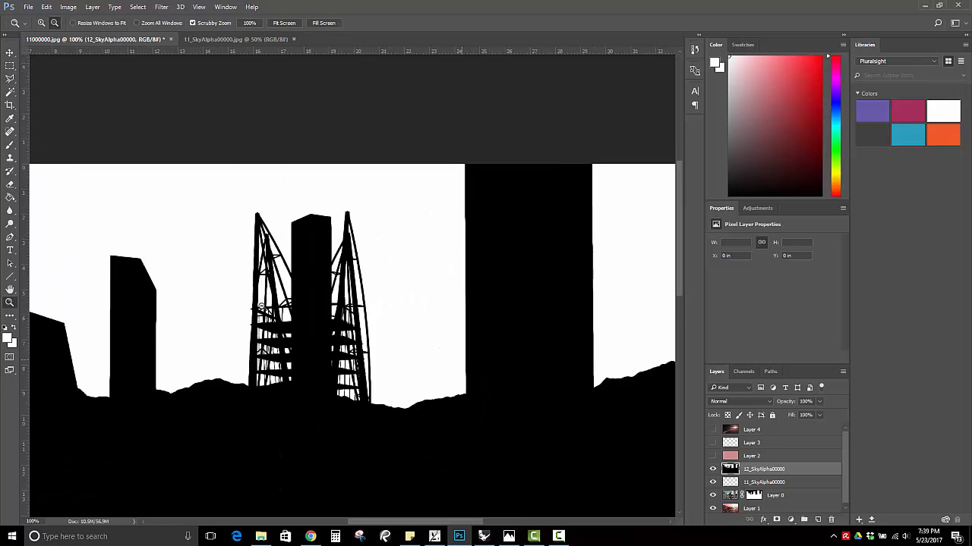
{"action": "left_click", "coordinate": [274, 323], "text": "alt"}
{"action": "left_click", "coordinate": [274, 323], "text": "alt"}
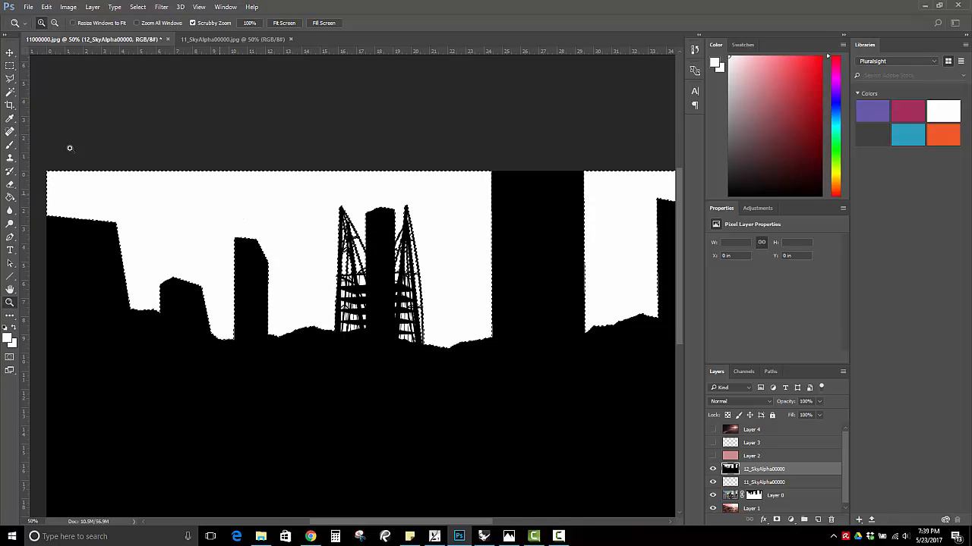
{"action": "left_click", "coordinate": [14, 69]}
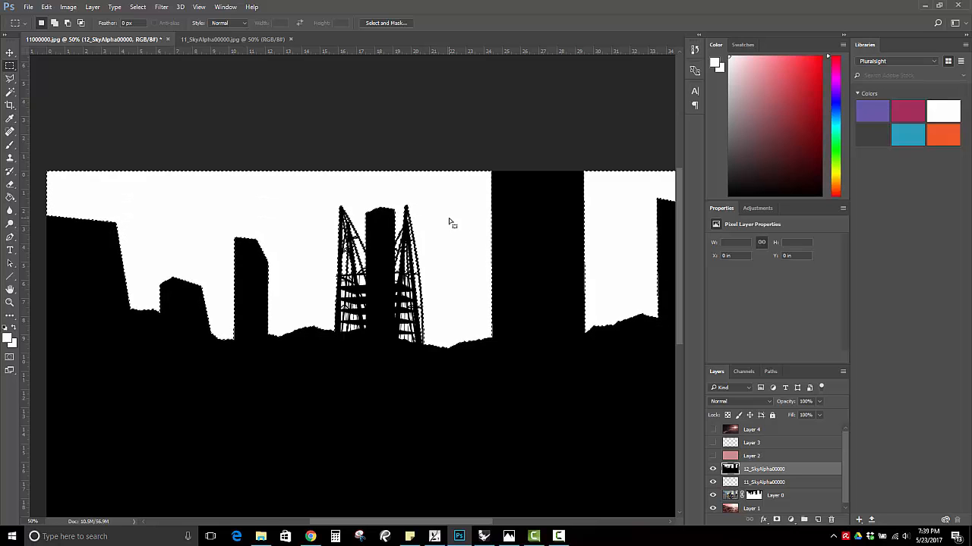
Save the sky selection as a new channel named Alpha BG in the 11000000.jpg document
{"action": "left_click", "coordinate": [136, 7]}
{"action": "mouse_move", "coordinate": [178, 141]}
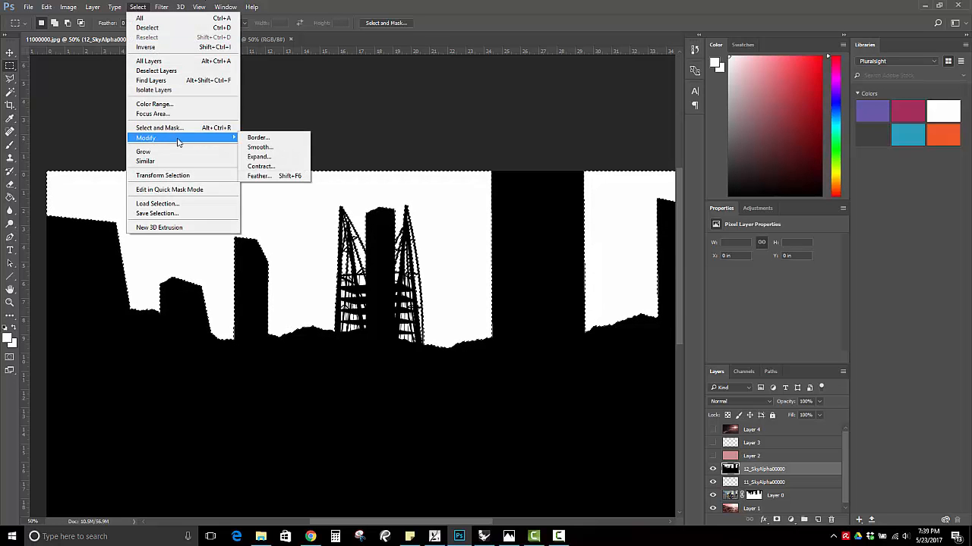
{"action": "left_click", "coordinate": [163, 213]}
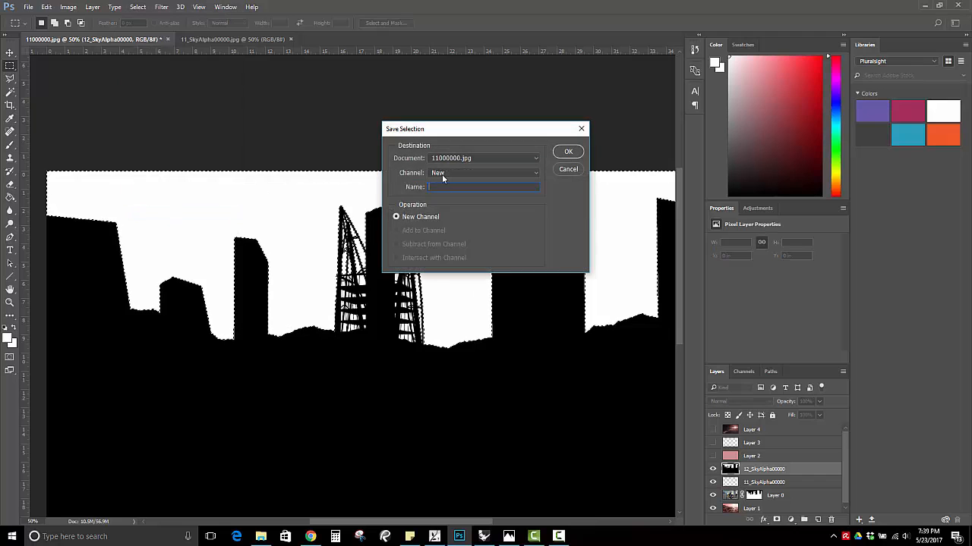
{"action": "type", "text": "Al"}
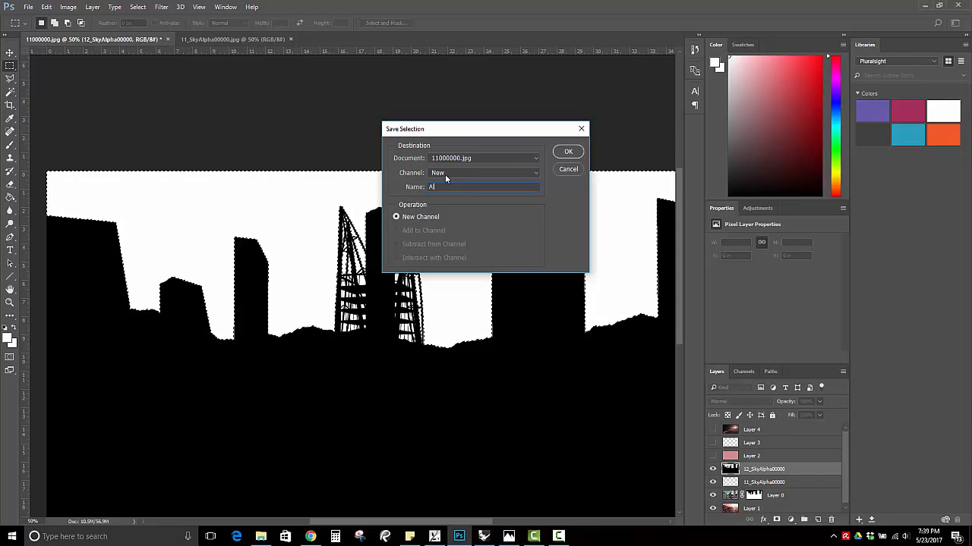
{"action": "type", "text": "pha BG"}
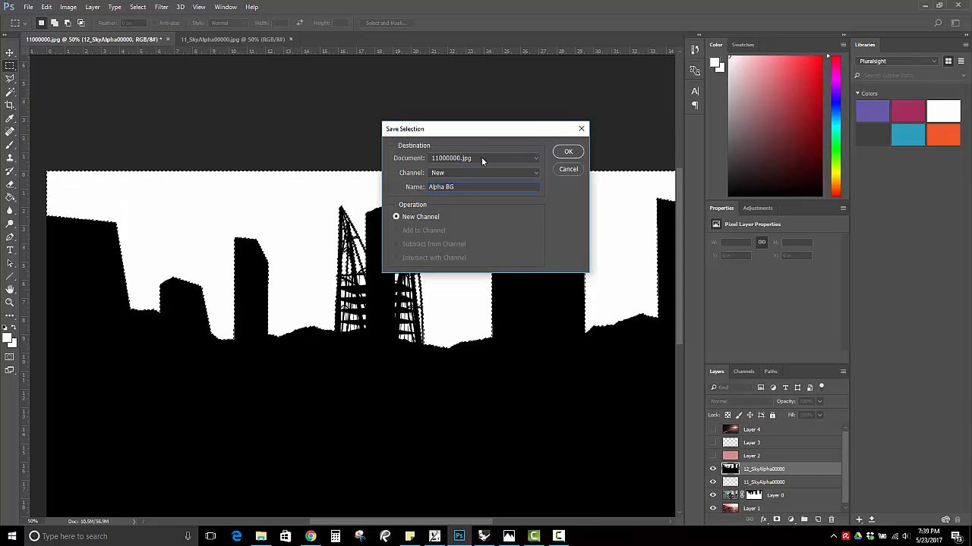
{"action": "key", "text": "Return"}
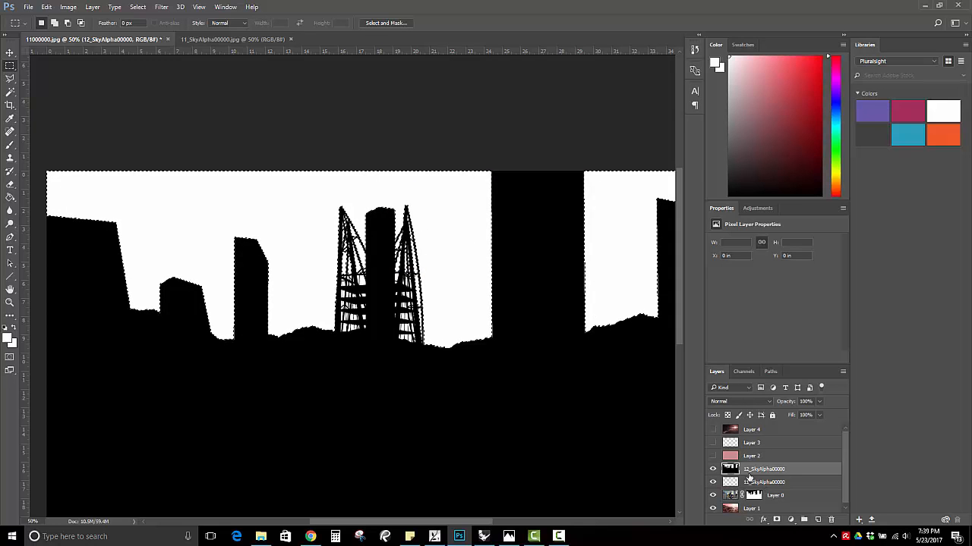
Hide the 12_SkyAlpha00000 layer and, with nothing selected, paint Layer 0's layer mask entirely white
{"action": "left_click", "coordinate": [711, 469]}
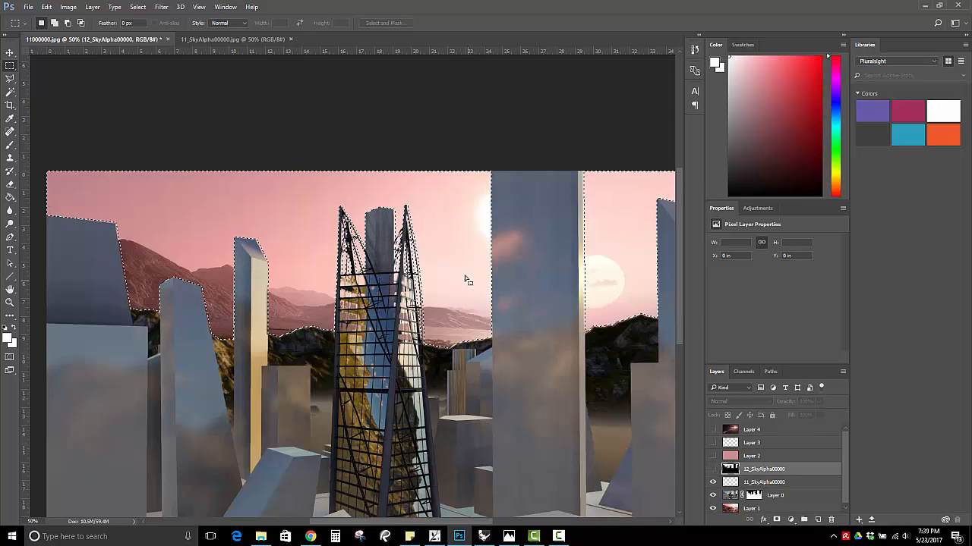
{"action": "key", "text": "ctrl+d"}
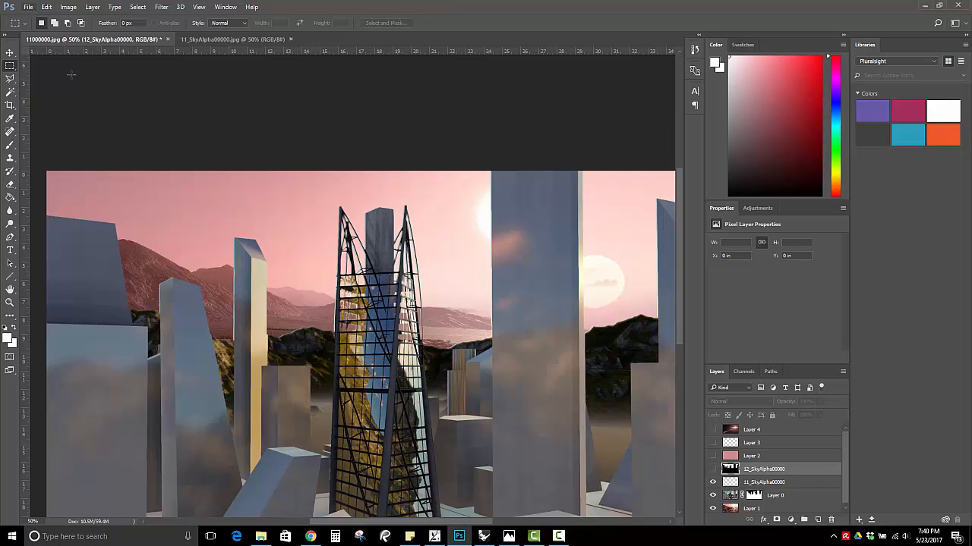
{"action": "left_click", "coordinate": [755, 498]}
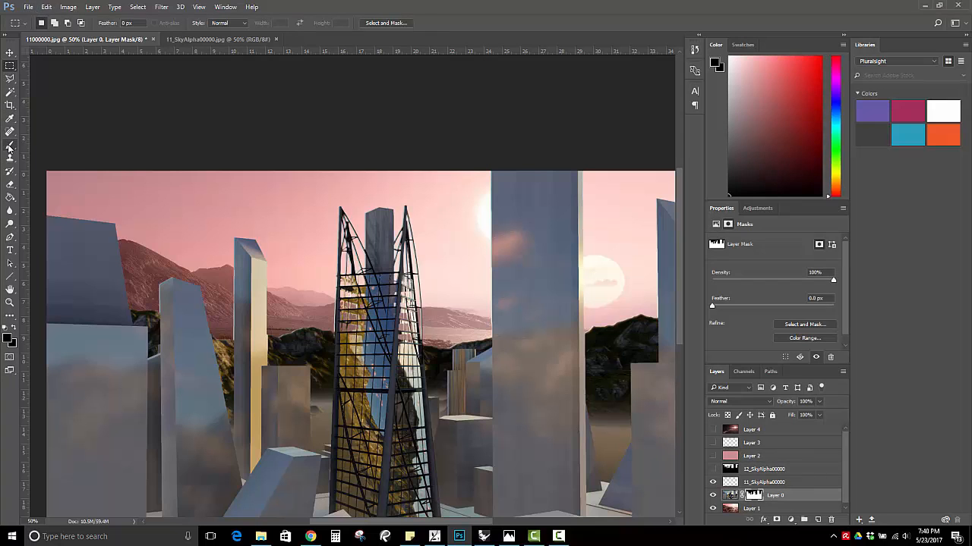
{"action": "left_click", "coordinate": [10, 147]}
{"action": "key", "text": "x"}
{"action": "mouse_move", "coordinate": [668, 265]}
{"action": "left_mouse_down"}
{"action": "mouse_move", "coordinate": [326, 259]}
{"action": "mouse_move", "coordinate": [542, 108]}
{"action": "left_mouse_up"}
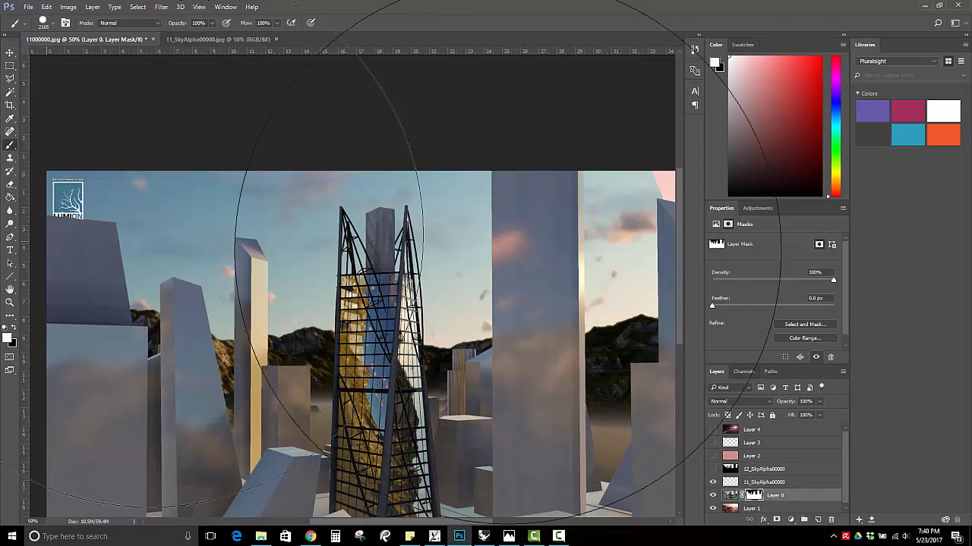
Load the saved Alpha BG channel as a new selection
{"action": "left_click", "coordinate": [9, 67]}
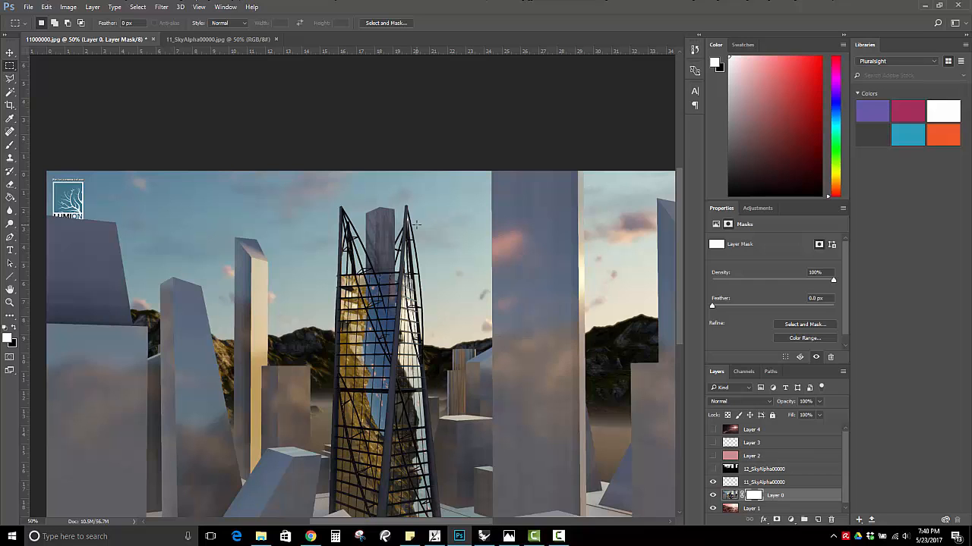
{"action": "left_click", "coordinate": [137, 7]}
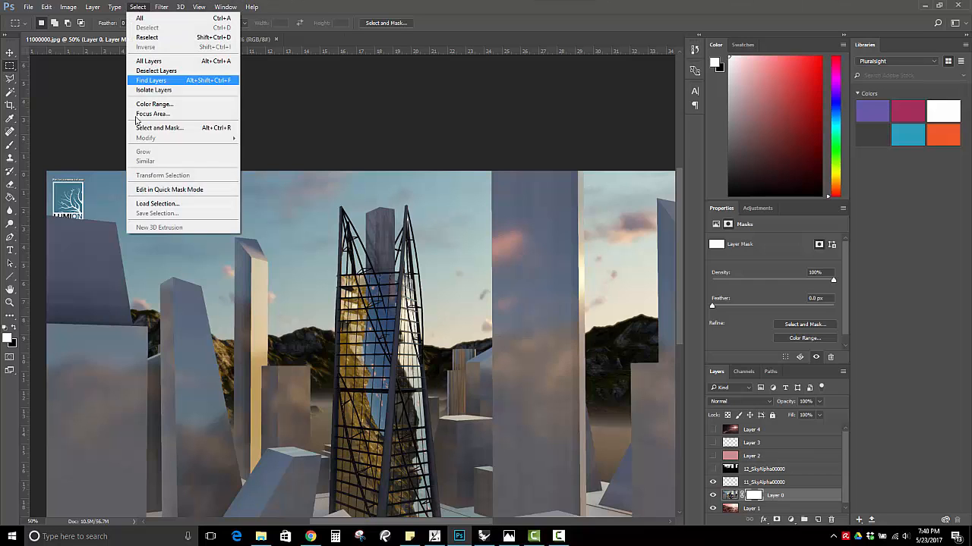
{"action": "left_click", "coordinate": [148, 205]}
{"action": "left_click", "coordinate": [484, 173]}
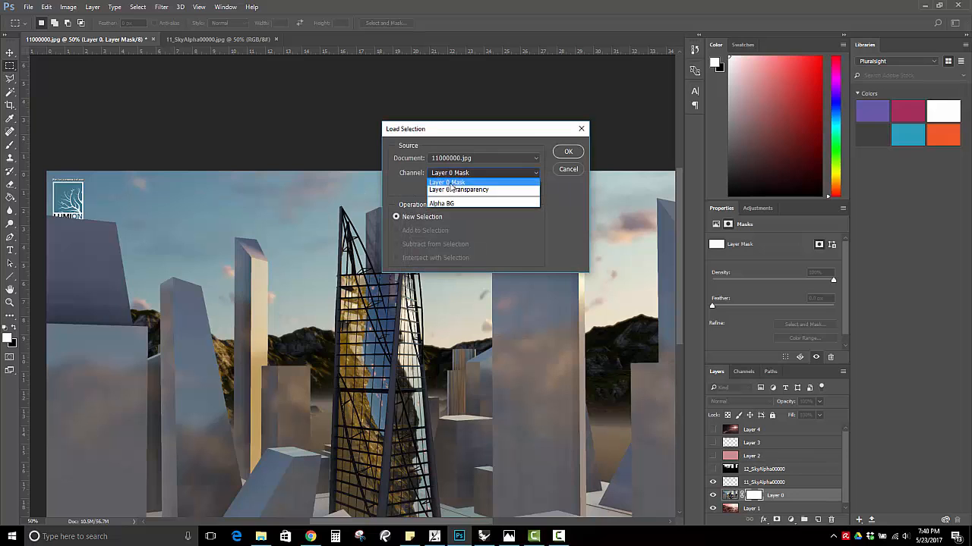
{"action": "left_click", "coordinate": [443, 201]}
{"action": "left_click", "coordinate": [566, 151]}
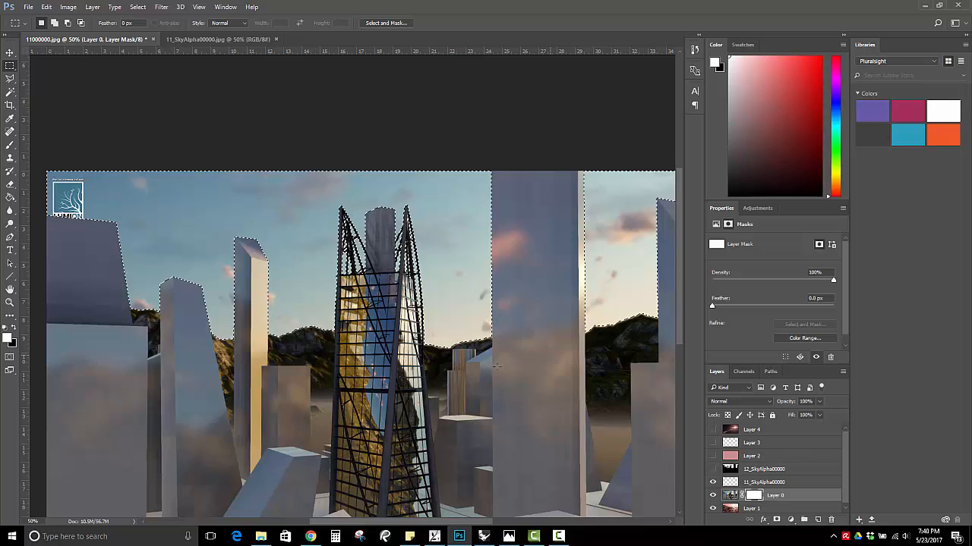
Examine the loaded sky selection's edges around the lattice tower and along the mountain ridge
{"action": "key", "text": "z"}
{"action": "left_click", "coordinate": [397, 315]}
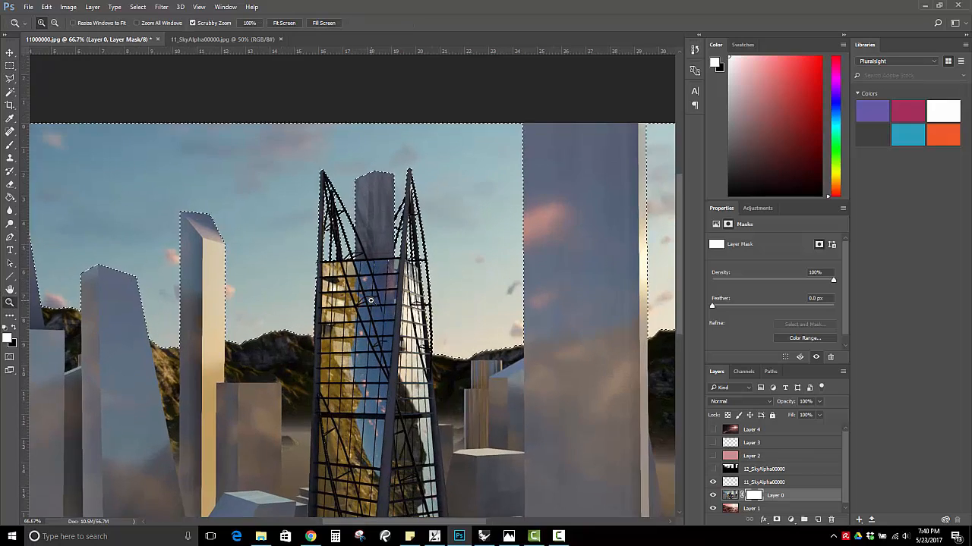
{"action": "left_click", "coordinate": [390, 309]}
{"action": "left_click", "coordinate": [388, 307]}
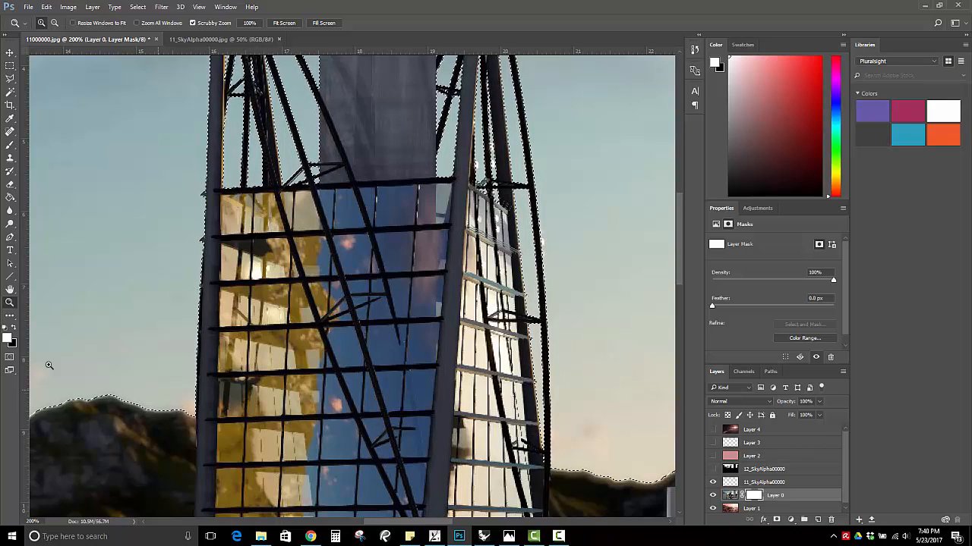
{"action": "left_click", "coordinate": [401, 255], "text": "alt"}
{"action": "left_click", "coordinate": [401, 255], "text": "alt"}
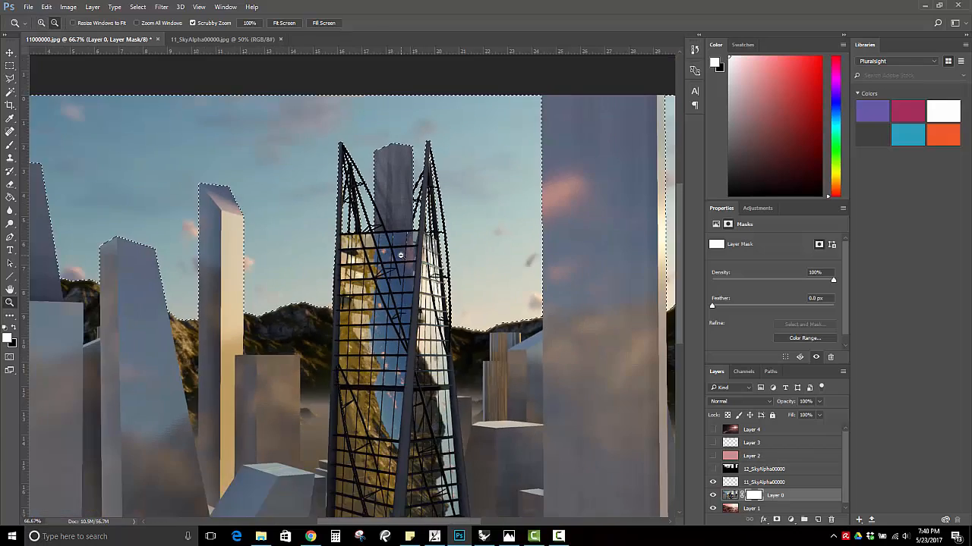
{"action": "left_click", "coordinate": [400, 256], "text": "alt"}
{"action": "left_click", "coordinate": [380, 292], "text": "alt"}
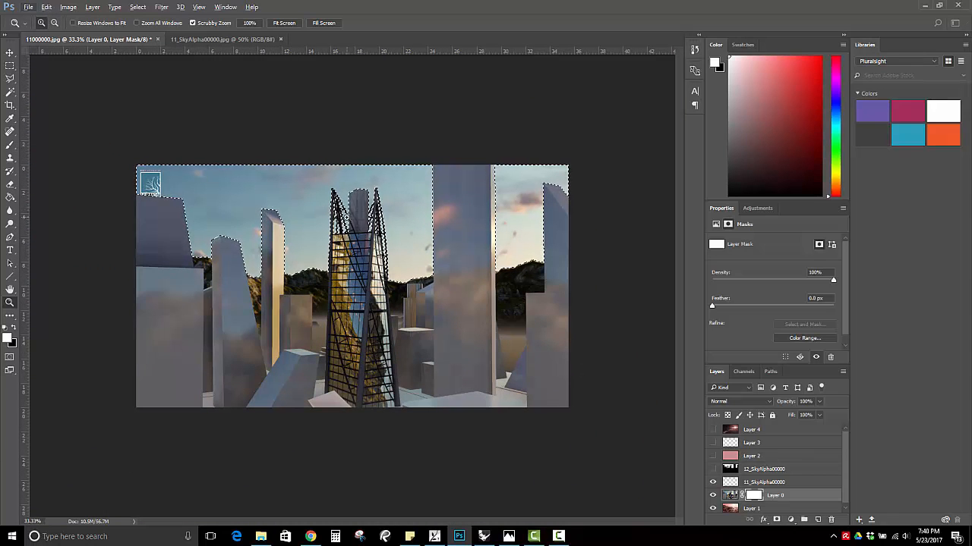
{"action": "left_click_drag", "start_coordinate": [307, 295], "coordinate": [384, 351]}
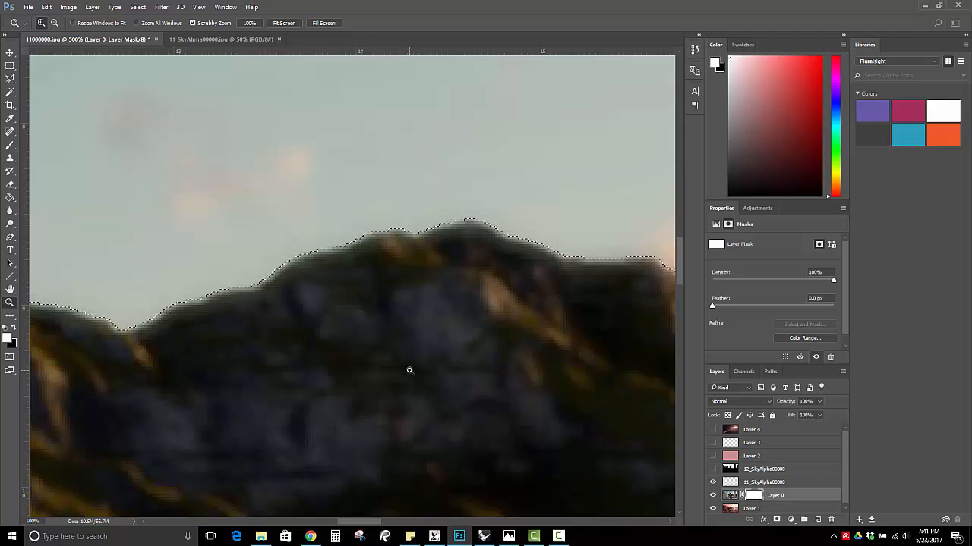
{"action": "left_click", "coordinate": [410, 370], "text": "alt"}
{"action": "left_click", "coordinate": [410, 371], "text": "alt"}
{"action": "left_click", "coordinate": [410, 370], "text": "alt"}
{"action": "left_click", "coordinate": [410, 370], "text": "alt"}
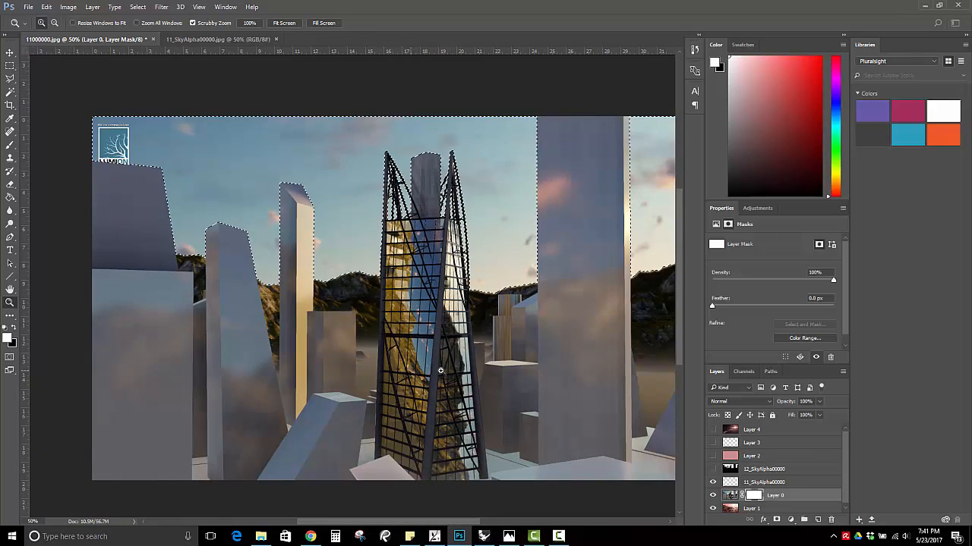
{"action": "left_click", "coordinate": [410, 371], "text": "alt"}
Clear the selection and paint over Layer 0's entire image with white
{"action": "left_click", "coordinate": [730, 493]}
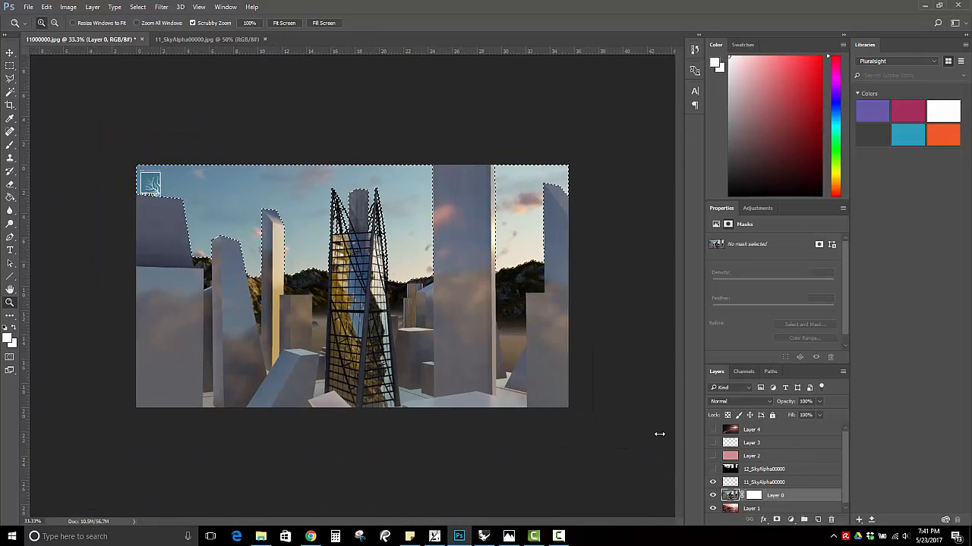
{"action": "left_click", "coordinate": [9, 145]}
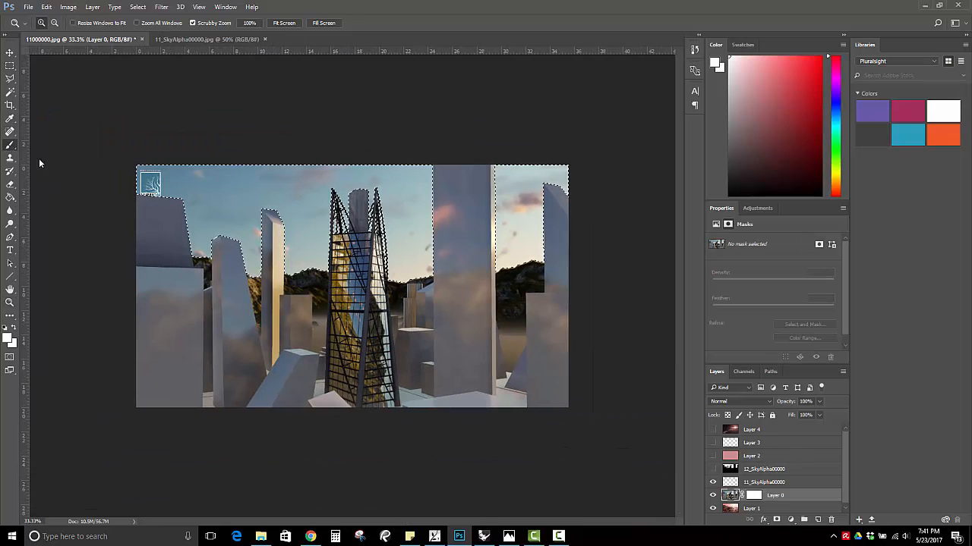
{"action": "left_click", "coordinate": [9, 65]}
{"action": "left_click", "coordinate": [277, 226]}
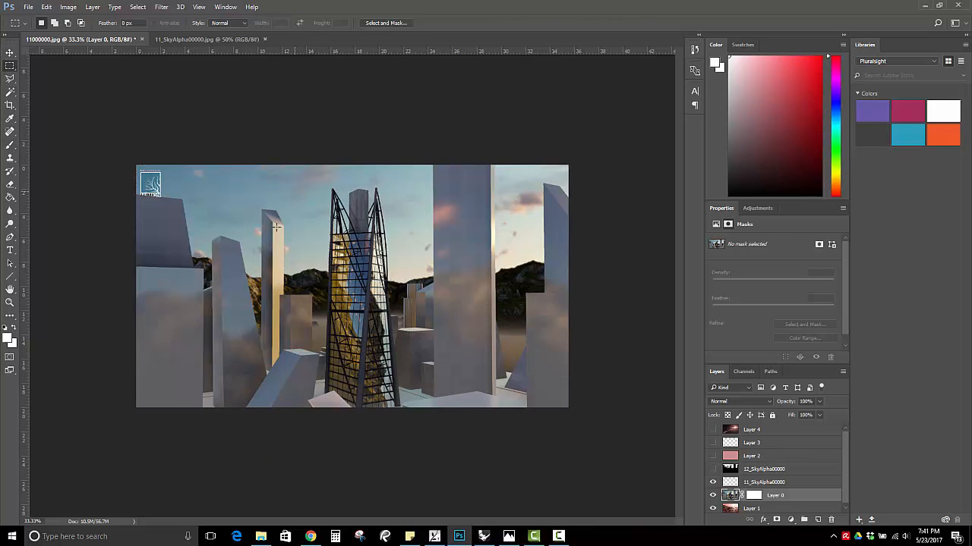
{"action": "left_click", "coordinate": [9, 145]}
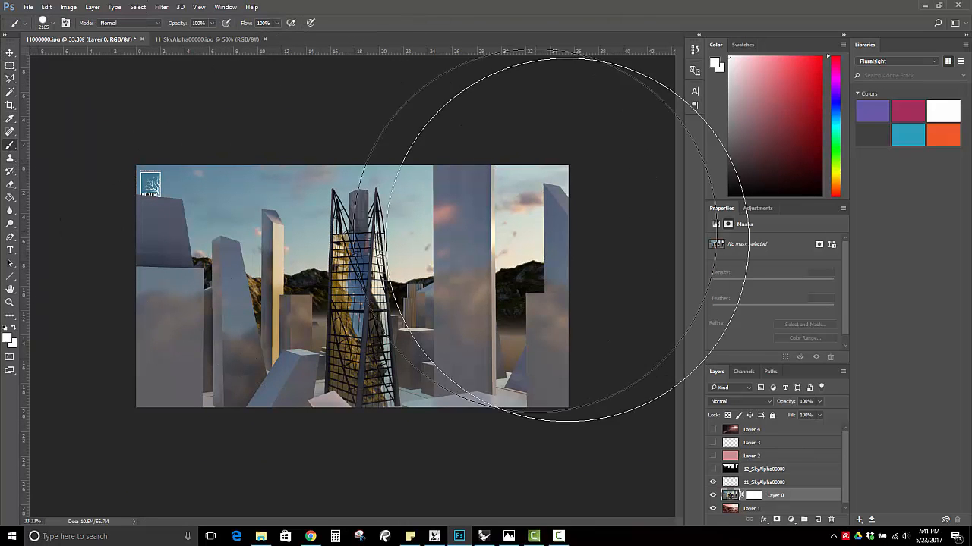
{"action": "left_click", "coordinate": [475, 244]}
{"action": "left_click_drag", "start_coordinate": [184, 225], "coordinate": [585, 314]}
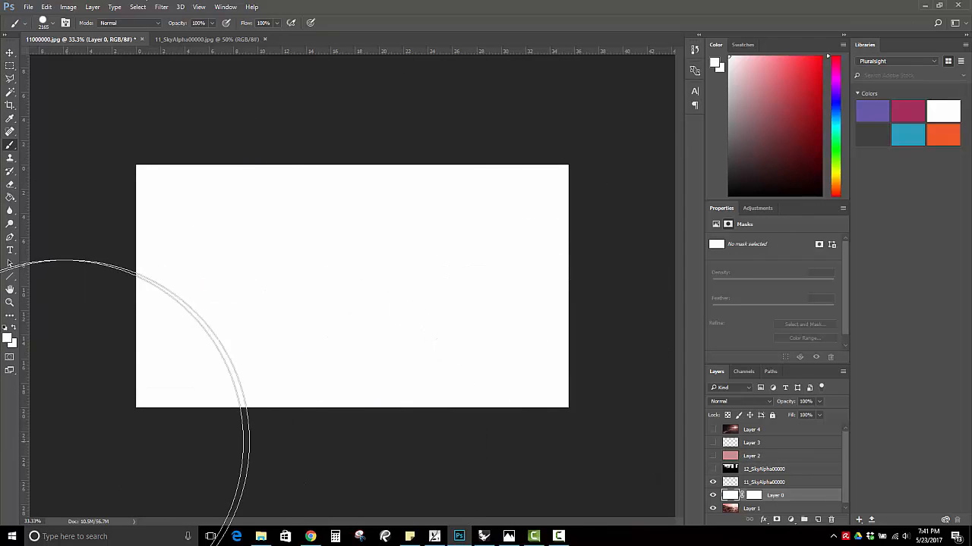
Place the 12000000 image from the Class - Temp folder into the composite at its original size
{"action": "left_click", "coordinate": [265, 538]}
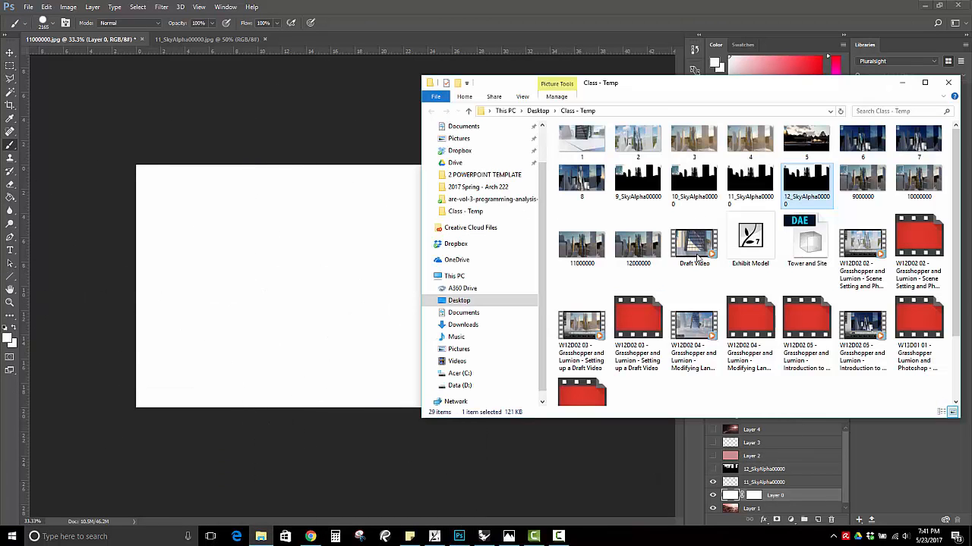
{"action": "left_click", "coordinate": [646, 251]}
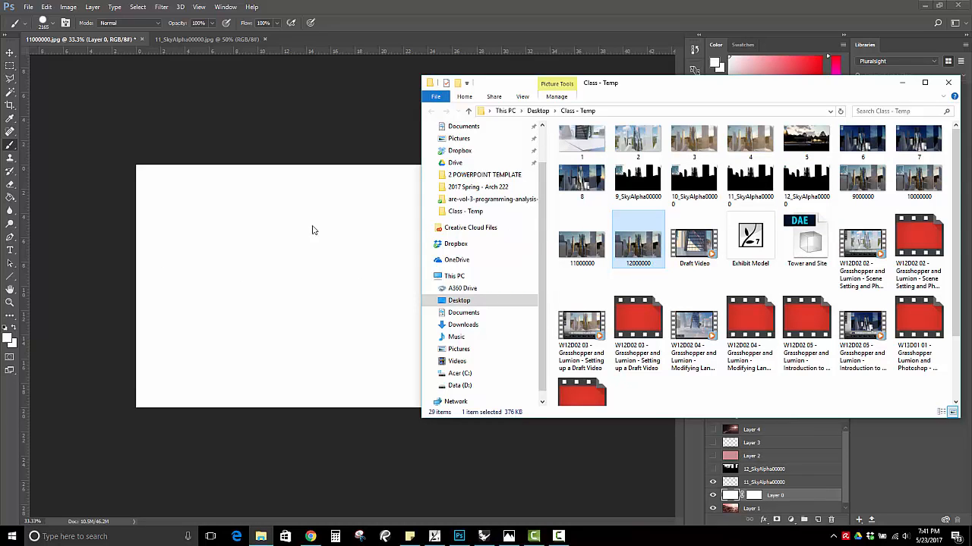
{"action": "left_click_drag", "start_coordinate": [298, 237], "coordinate": [298, 237]}
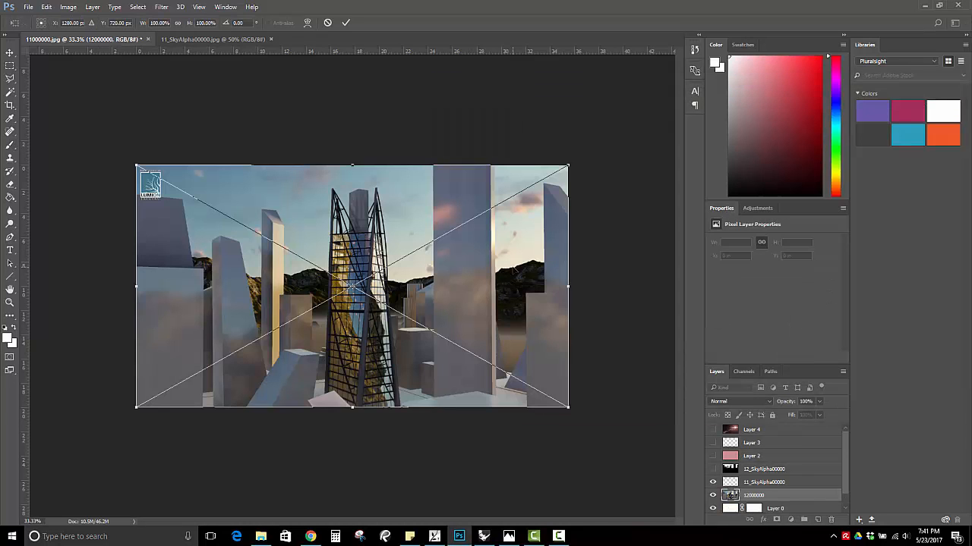
{"action": "key", "text": "Return"}
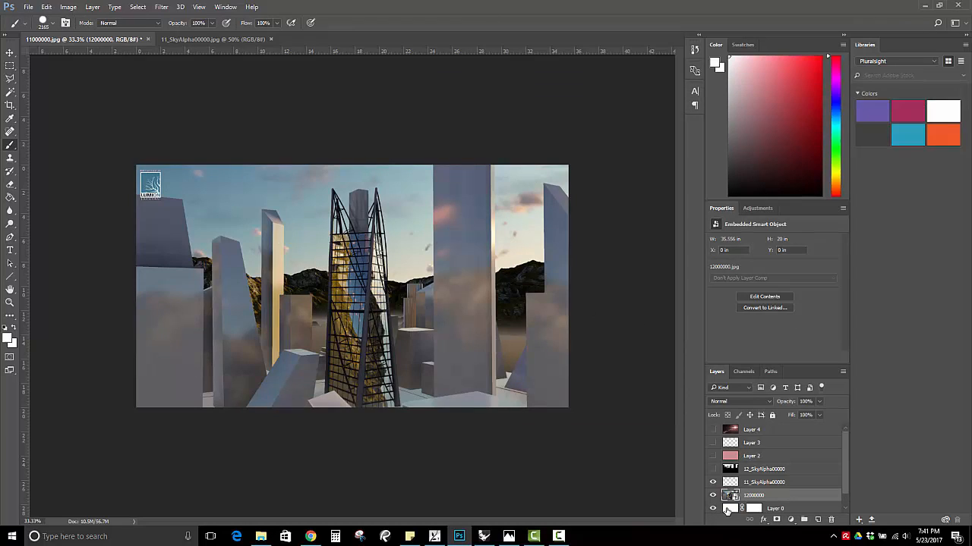
Delete Layer 0 and make the placed 12000000 layer active
{"action": "left_click", "coordinate": [726, 507]}
{"action": "key", "text": "Delete"}
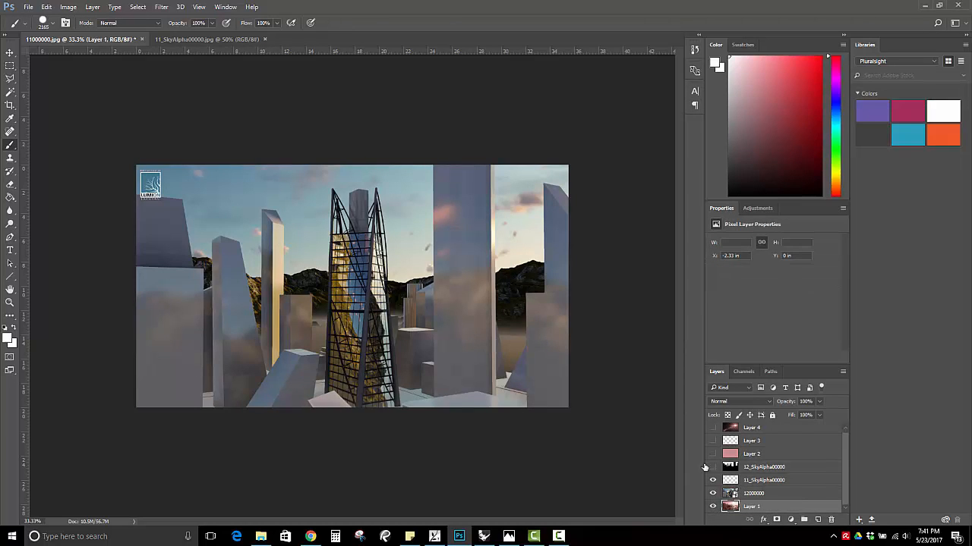
{"action": "left_click", "coordinate": [729, 494]}
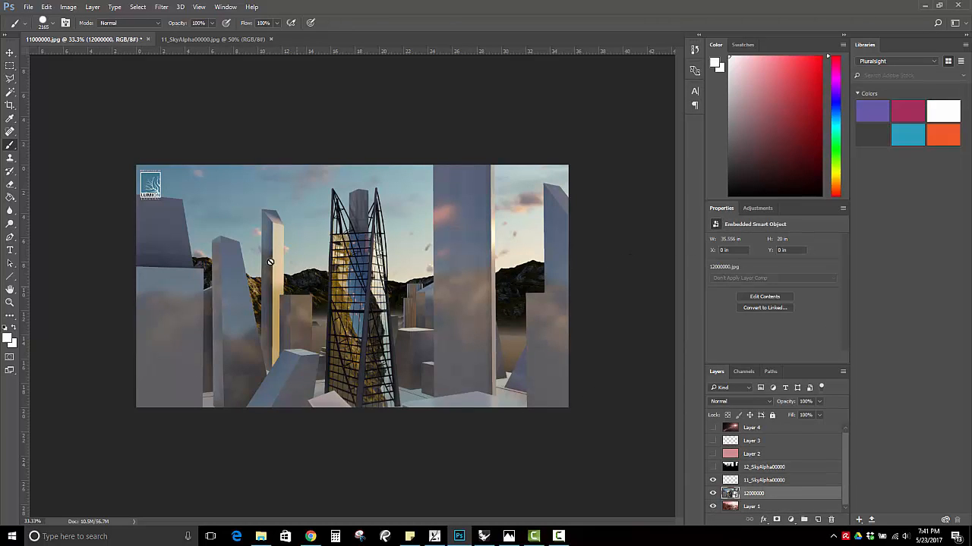
Examine the mountain ridge beside the lattice tower in the placed 12000000 image
{"action": "left_click", "coordinate": [10, 302]}
{"action": "left_click", "coordinate": [313, 275]}
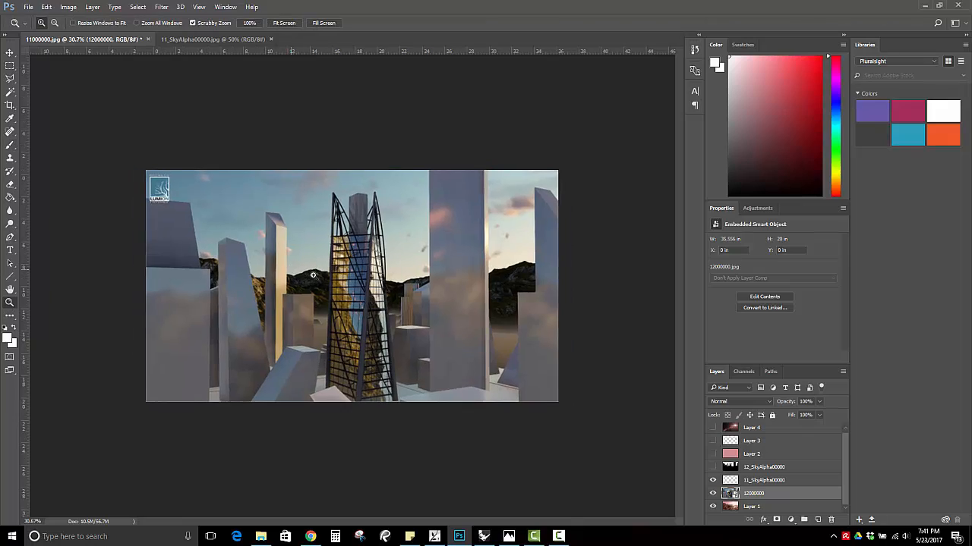
{"action": "left_click_drag", "start_coordinate": [300, 267], "coordinate": [304, 289]}
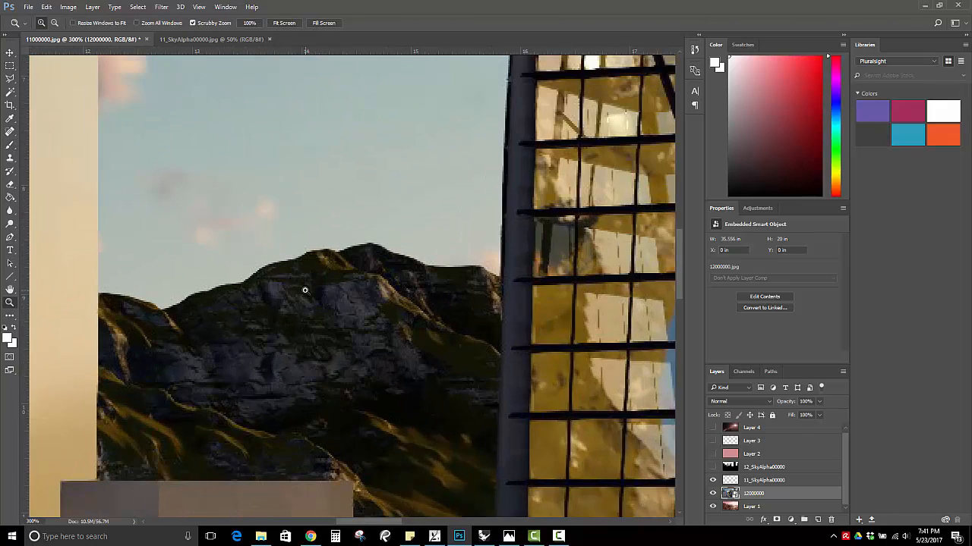
{"action": "left_click", "coordinate": [304, 290], "text": "alt"}
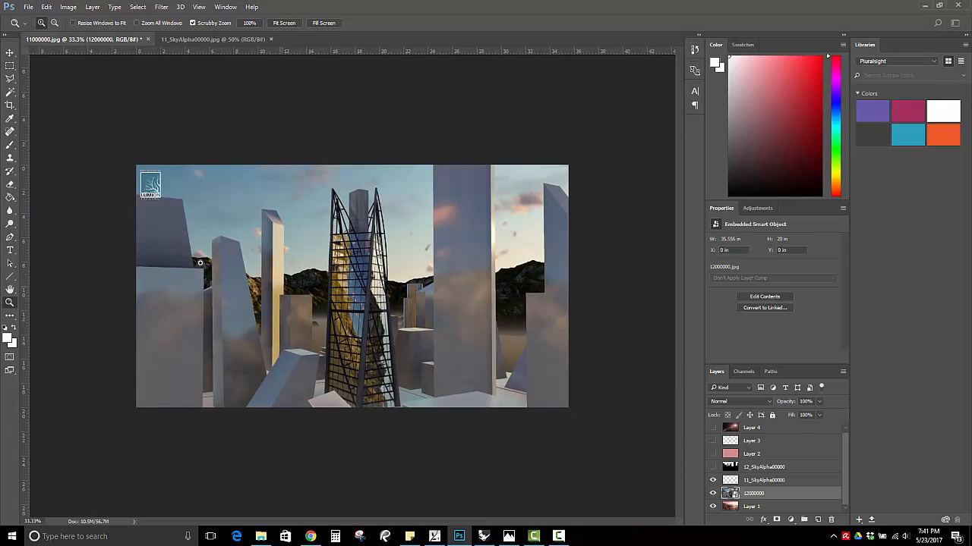
{"action": "left_click", "coordinate": [28, 7]}
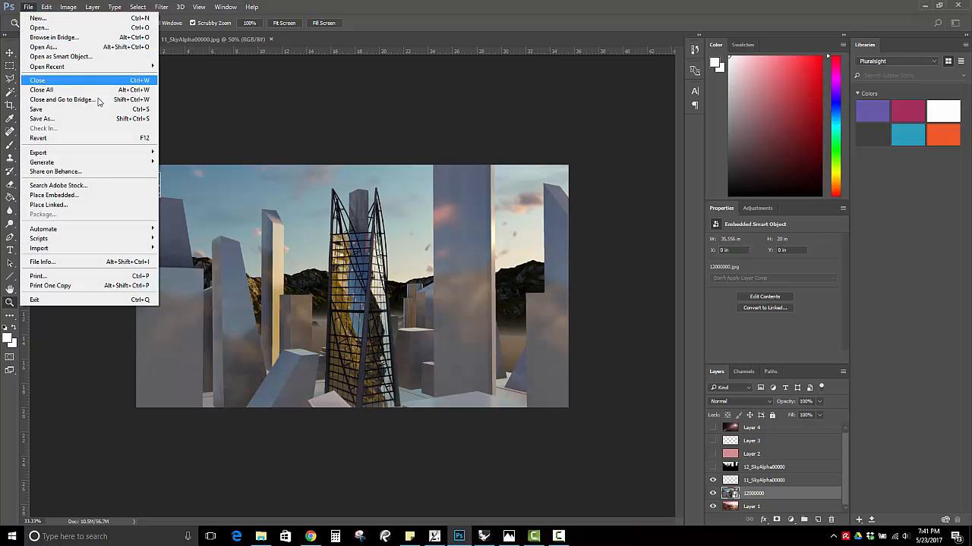
{"action": "mouse_move", "coordinate": [91, 6]}
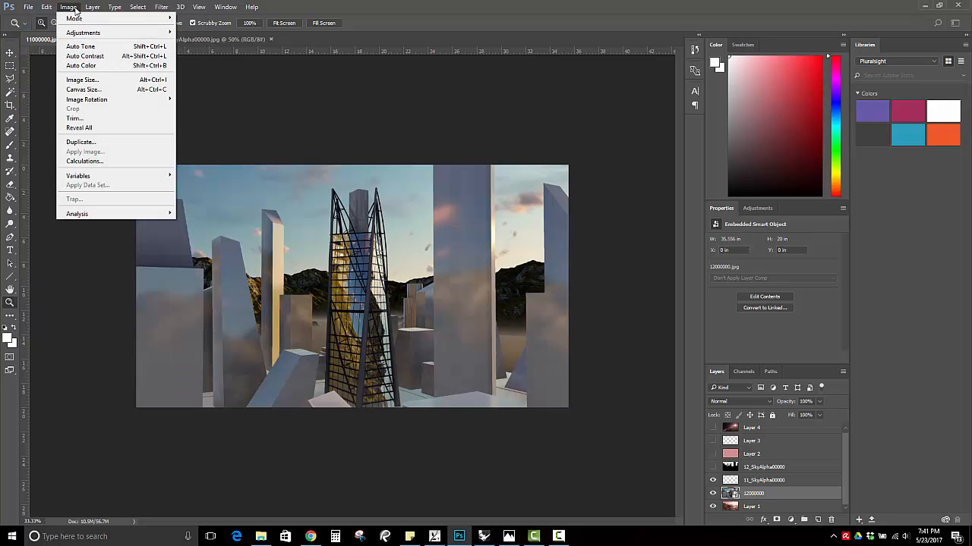
Add a layer mask that reveals all to the 12000000 layer and make the mask active
{"action": "mouse_move", "coordinate": [174, 142]}
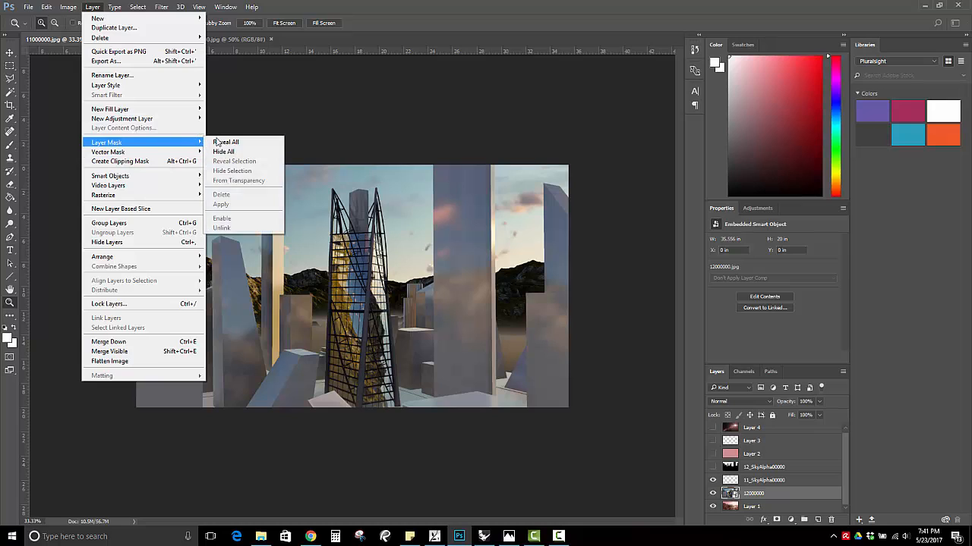
{"action": "left_click", "coordinate": [218, 142]}
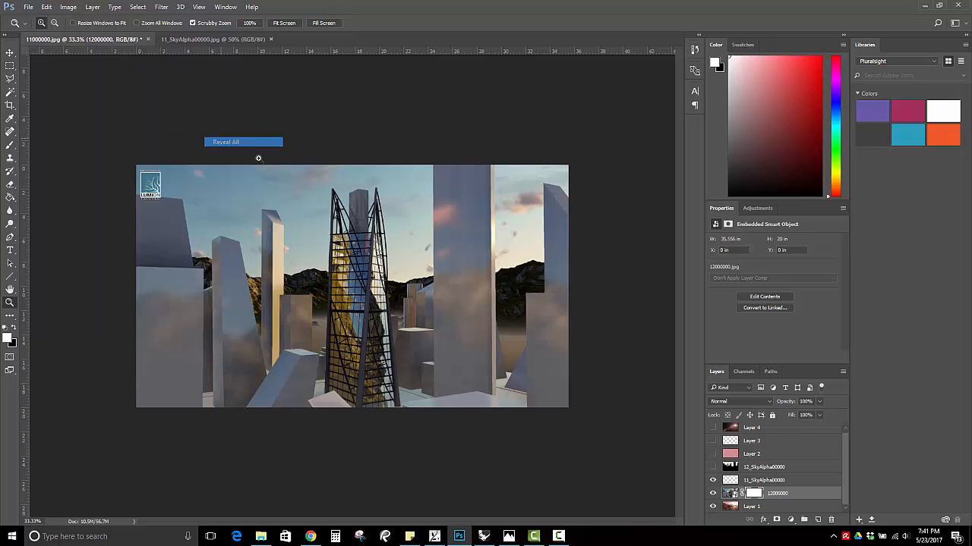
{"action": "left_click", "coordinate": [755, 496]}
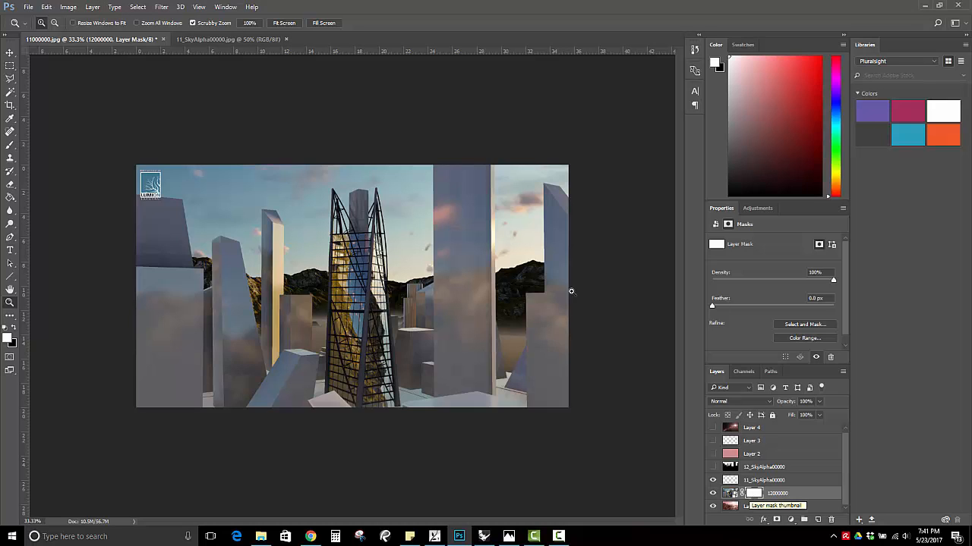
Load the saved Alpha BG sky channel of 11000000.jpg as a new selection
{"action": "left_click", "coordinate": [93, 7]}
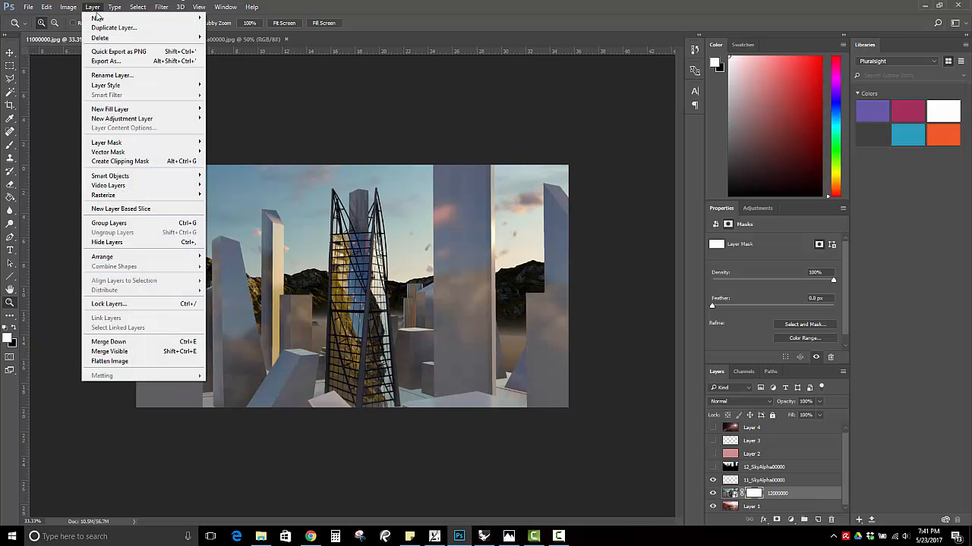
{"action": "mouse_move", "coordinate": [134, 7]}
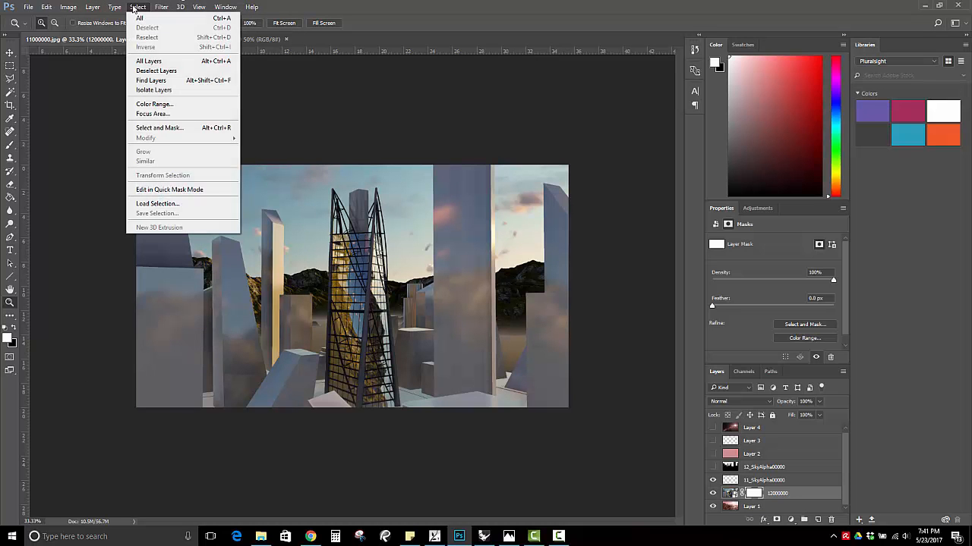
{"action": "left_click", "coordinate": [174, 204]}
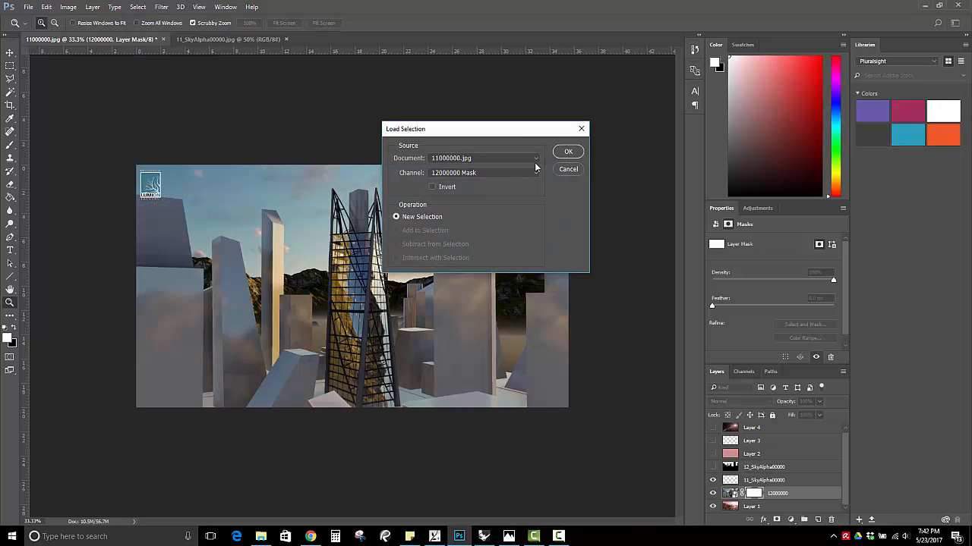
{"action": "left_click", "coordinate": [535, 172]}
{"action": "left_click", "coordinate": [456, 202]}
{"action": "left_click", "coordinate": [568, 151]}
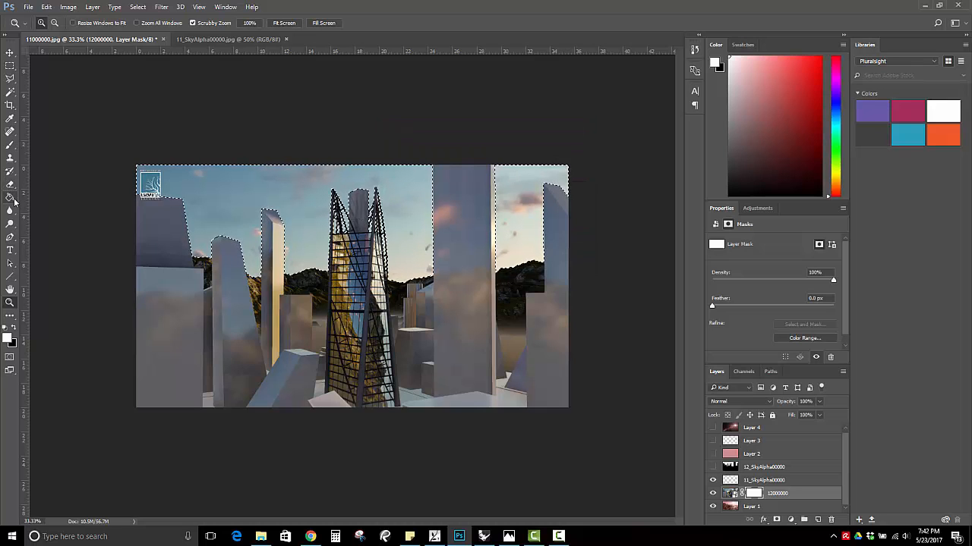
Paint the selected sky area black on the 12000000 layer's mask with the Brush tool
{"action": "key", "text": "b"}
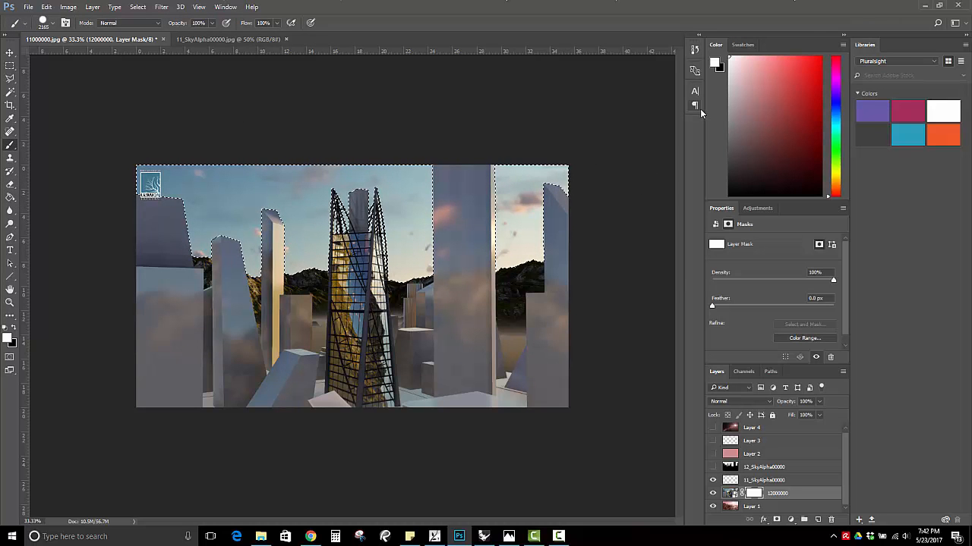
{"action": "key", "text": "x"}
{"action": "left_click", "coordinate": [516, 202]}
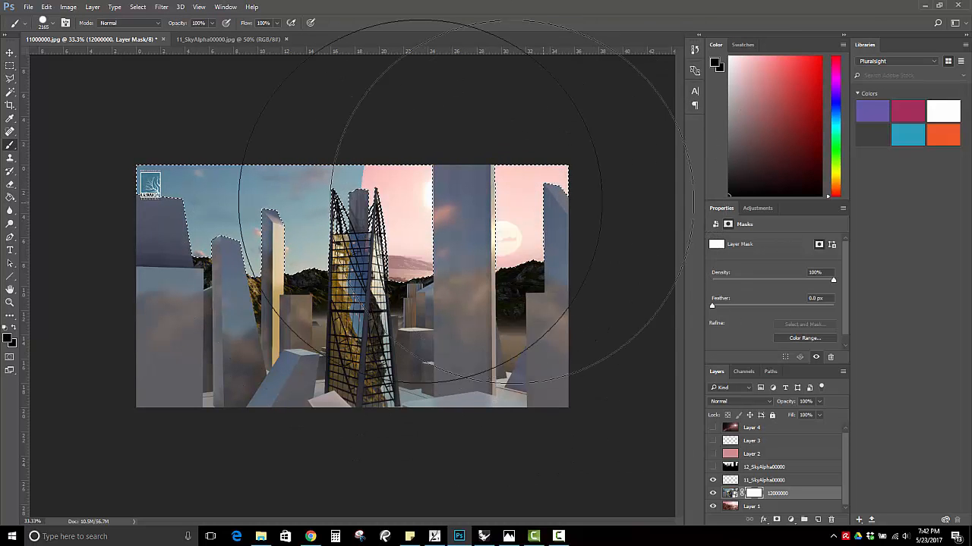
{"action": "left_click_drag", "start_coordinate": [421, 201], "coordinate": [220, 205]}
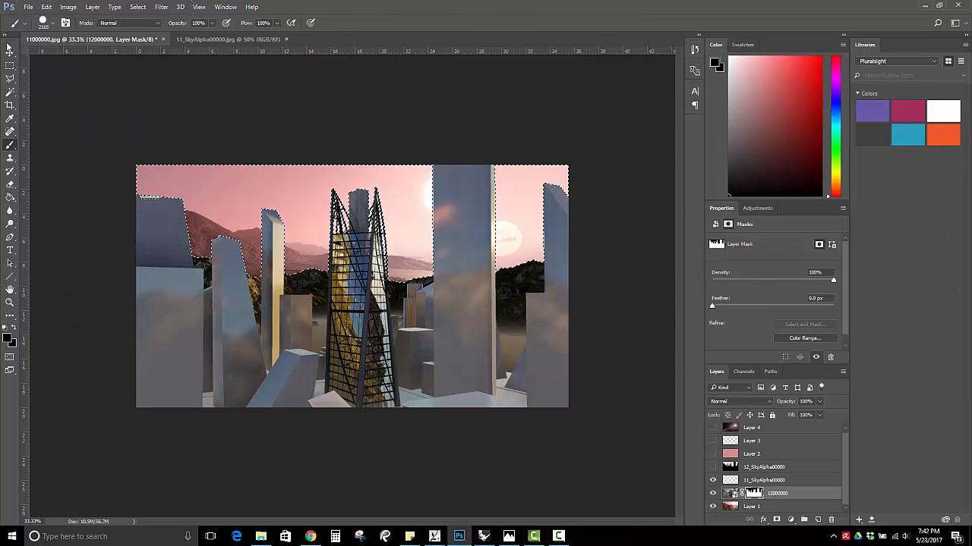
Clear the sky selection and turn on the visibility of Layer 4 and Layer 2
{"action": "left_click", "coordinate": [10, 65]}
{"action": "left_click", "coordinate": [238, 204]}
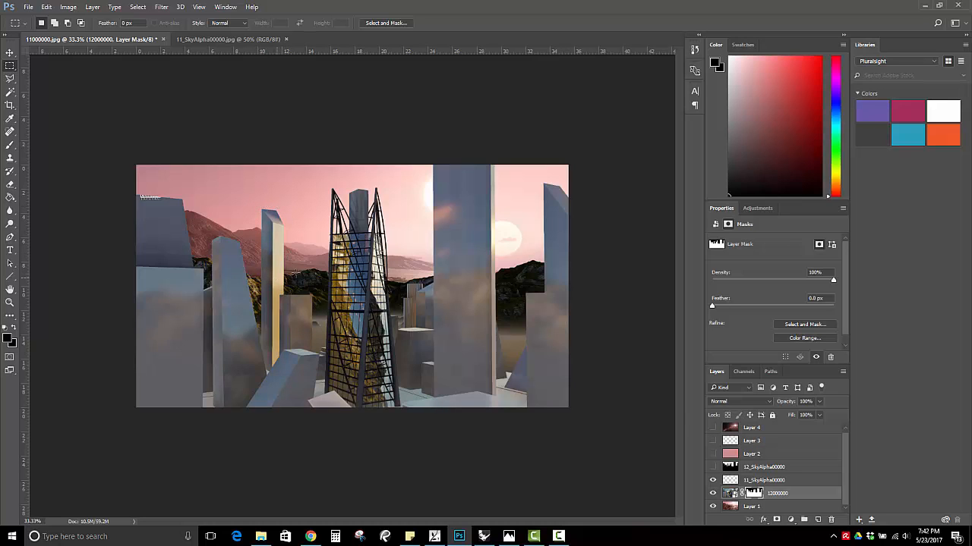
{"action": "left_click", "coordinate": [712, 428]}
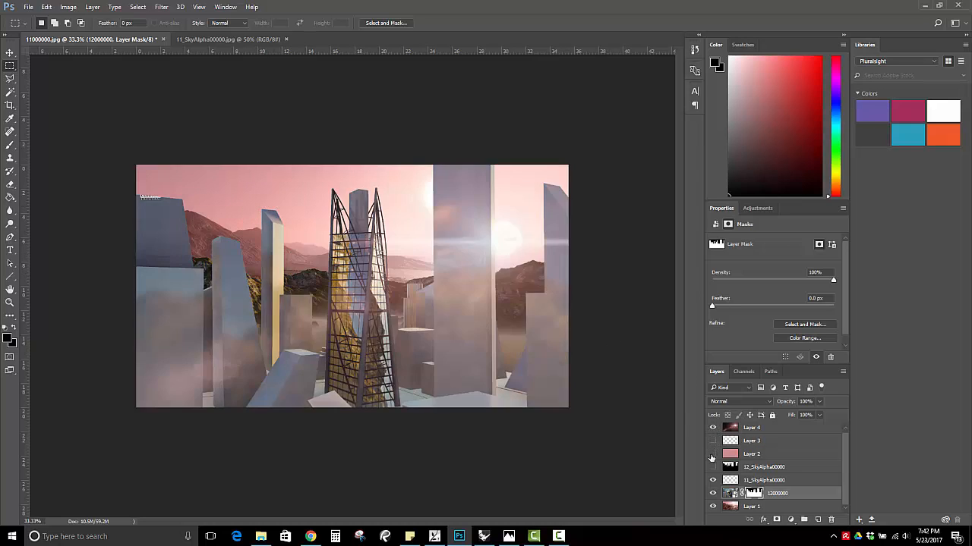
{"action": "left_click", "coordinate": [712, 454]}
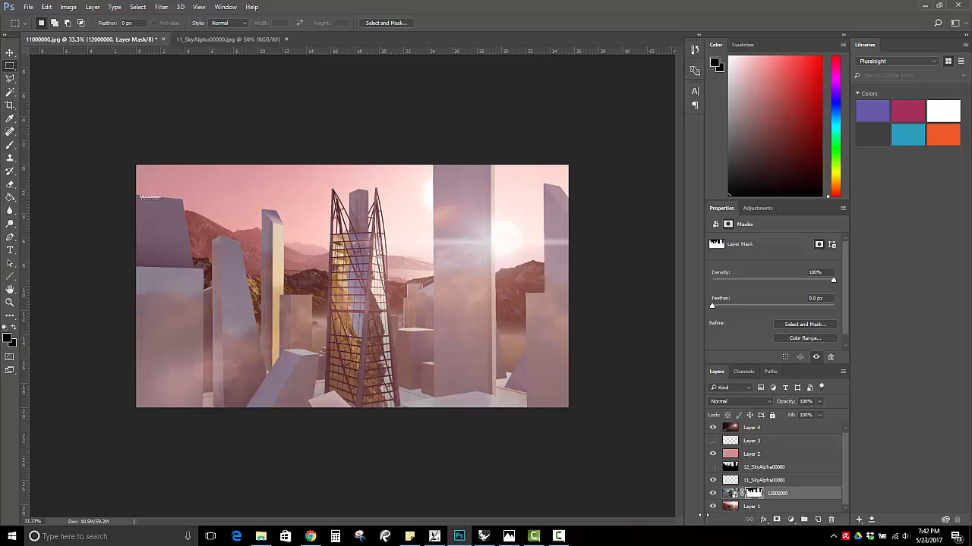
Try a Shadows/Highlights adjustment on the 12000000 image with shadows at 0% and highlights at 8%
{"action": "left_click", "coordinate": [729, 494]}
{"action": "left_click", "coordinate": [68, 7]}
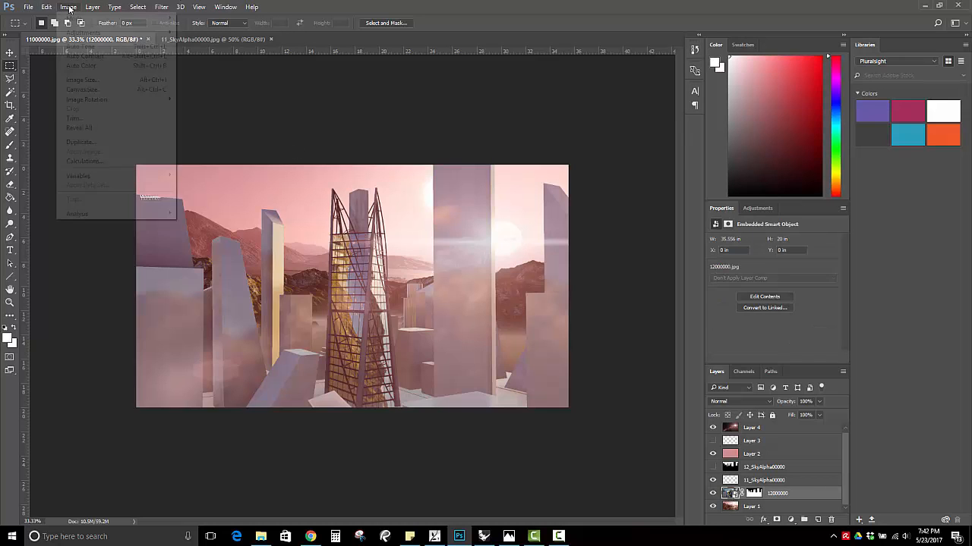
{"action": "mouse_move", "coordinate": [114, 33]}
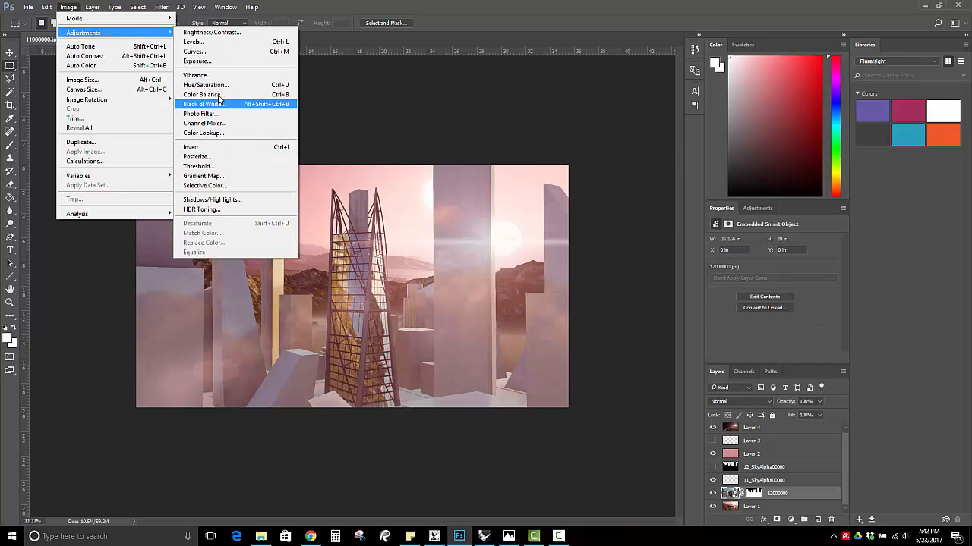
{"action": "left_click", "coordinate": [230, 201]}
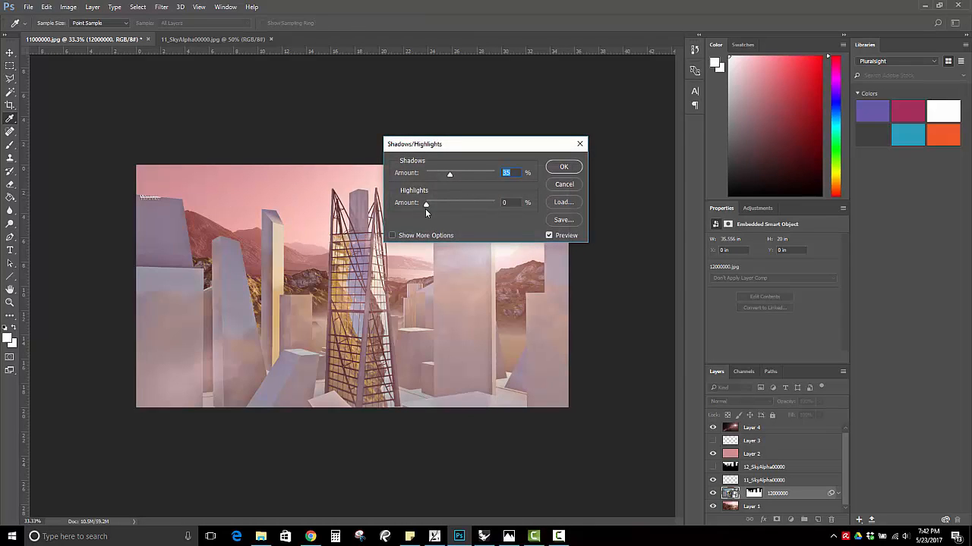
{"action": "left_click_drag", "start_coordinate": [426, 210], "coordinate": [406, 182]}
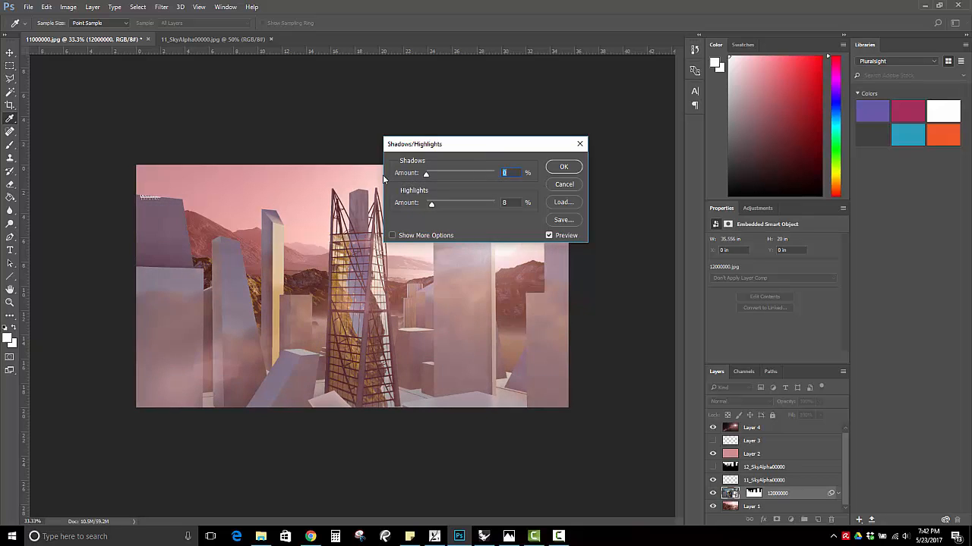
{"action": "left_click", "coordinate": [555, 184]}
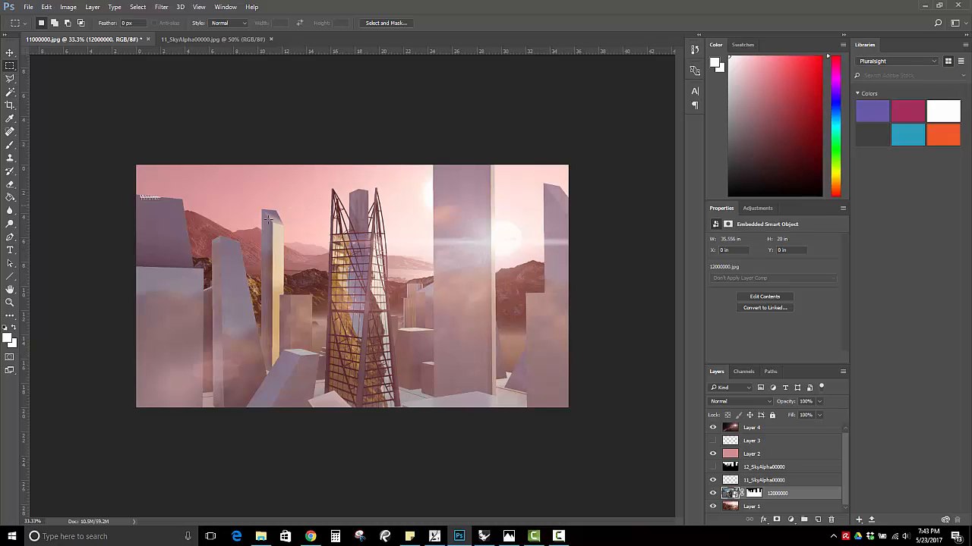
Examine the leftover Lumion logo area near the upper-left corner of the composite image
{"action": "left_click", "coordinate": [10, 302]}
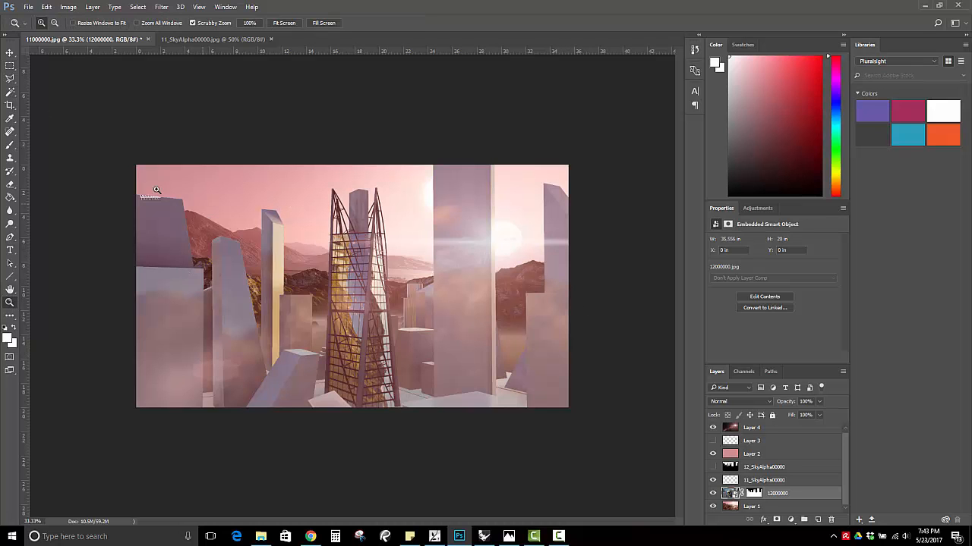
{"action": "left_click", "coordinate": [153, 189]}
{"action": "left_click", "coordinate": [134, 202]}
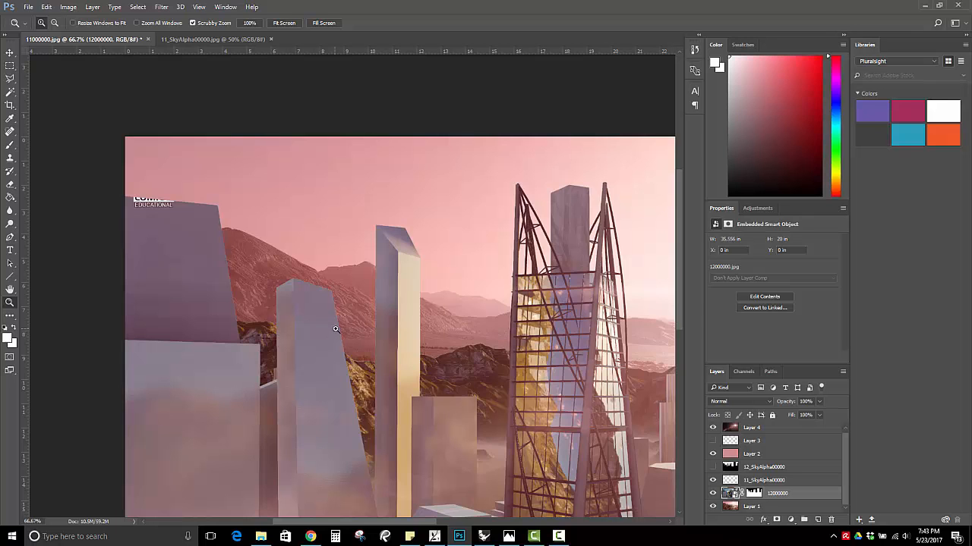
{"action": "left_click", "coordinate": [444, 323], "text": "alt"}
{"action": "left_click", "coordinate": [423, 308], "text": "alt"}
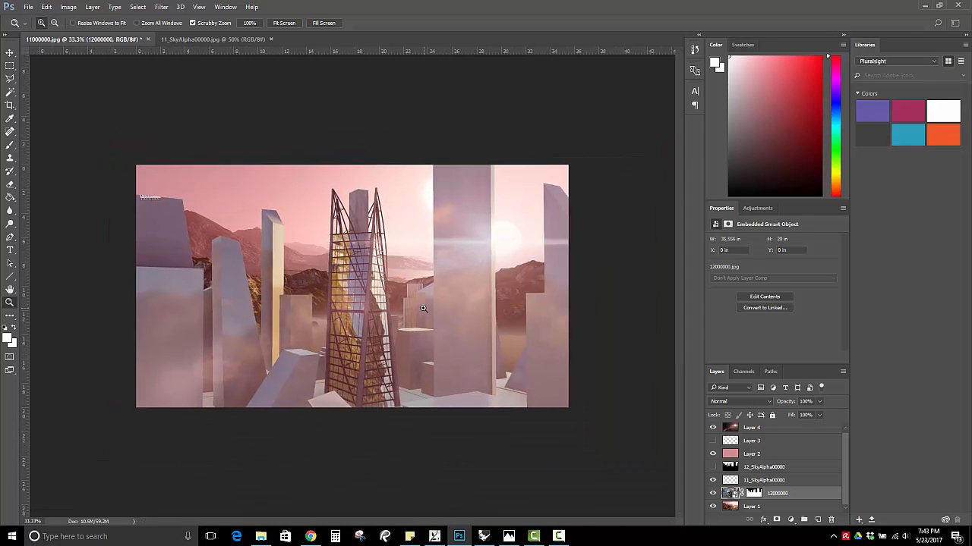